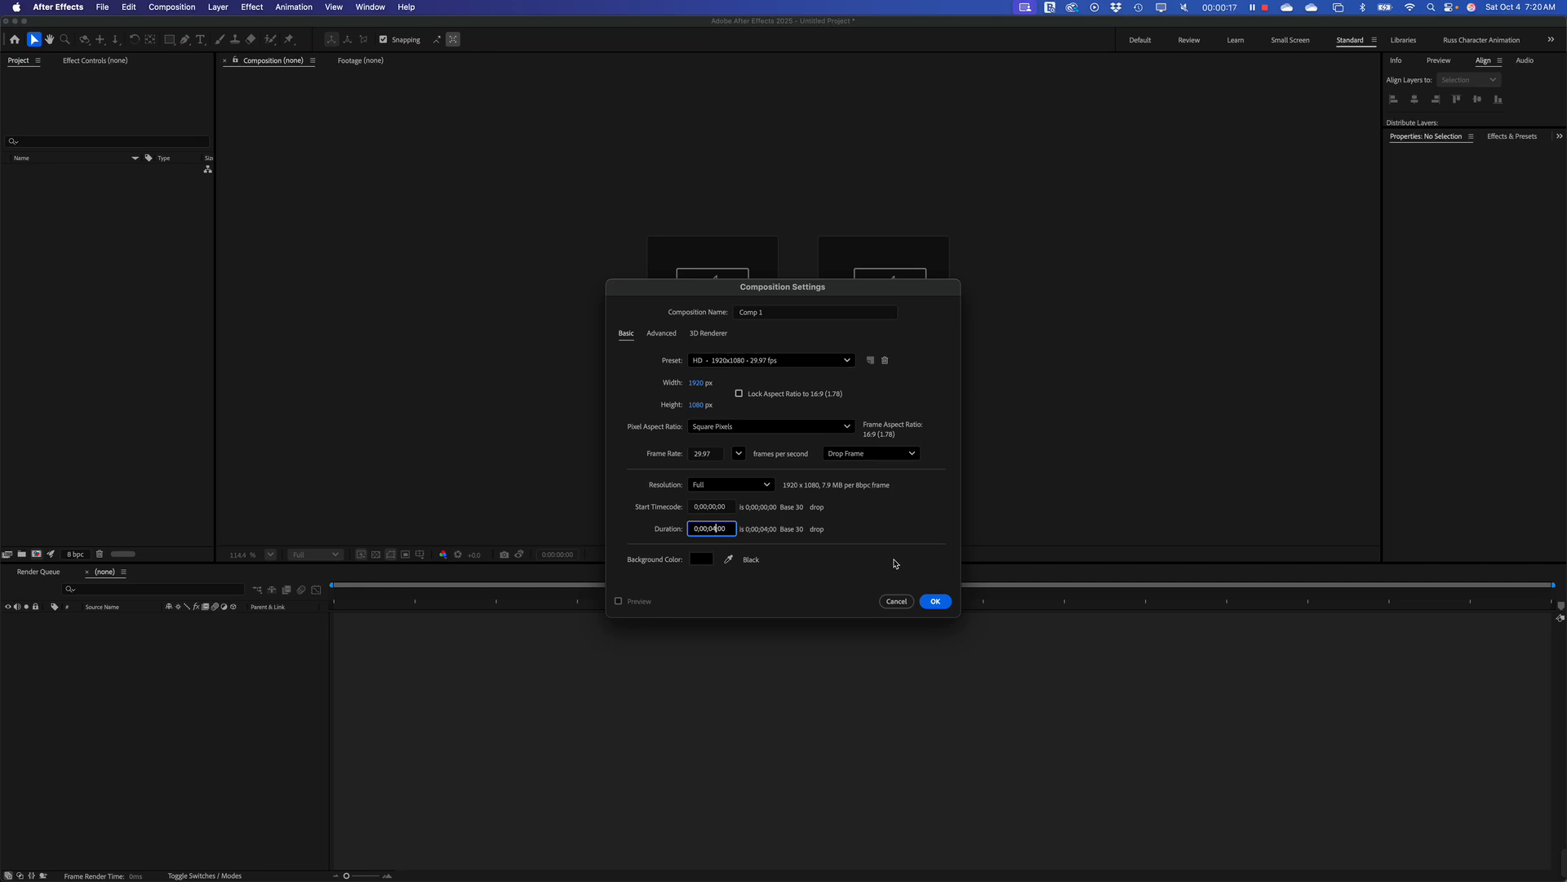
Step: Create the four-second 1920x1080 composition and add the text "ANIMATE" near the middle of the frame
left_click(936, 601)
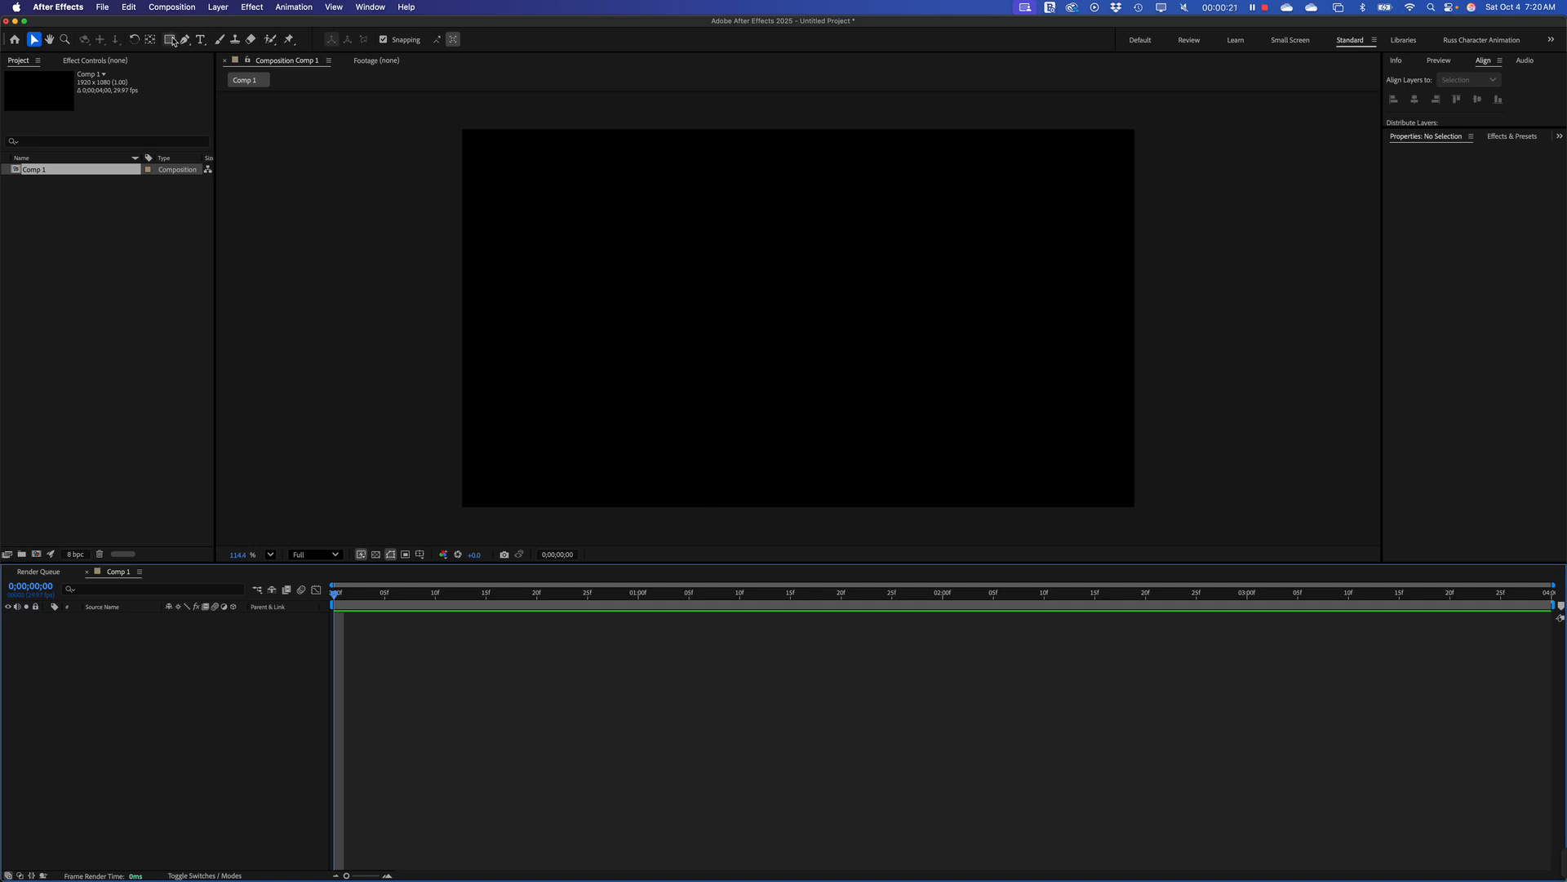
left_click(204, 43)
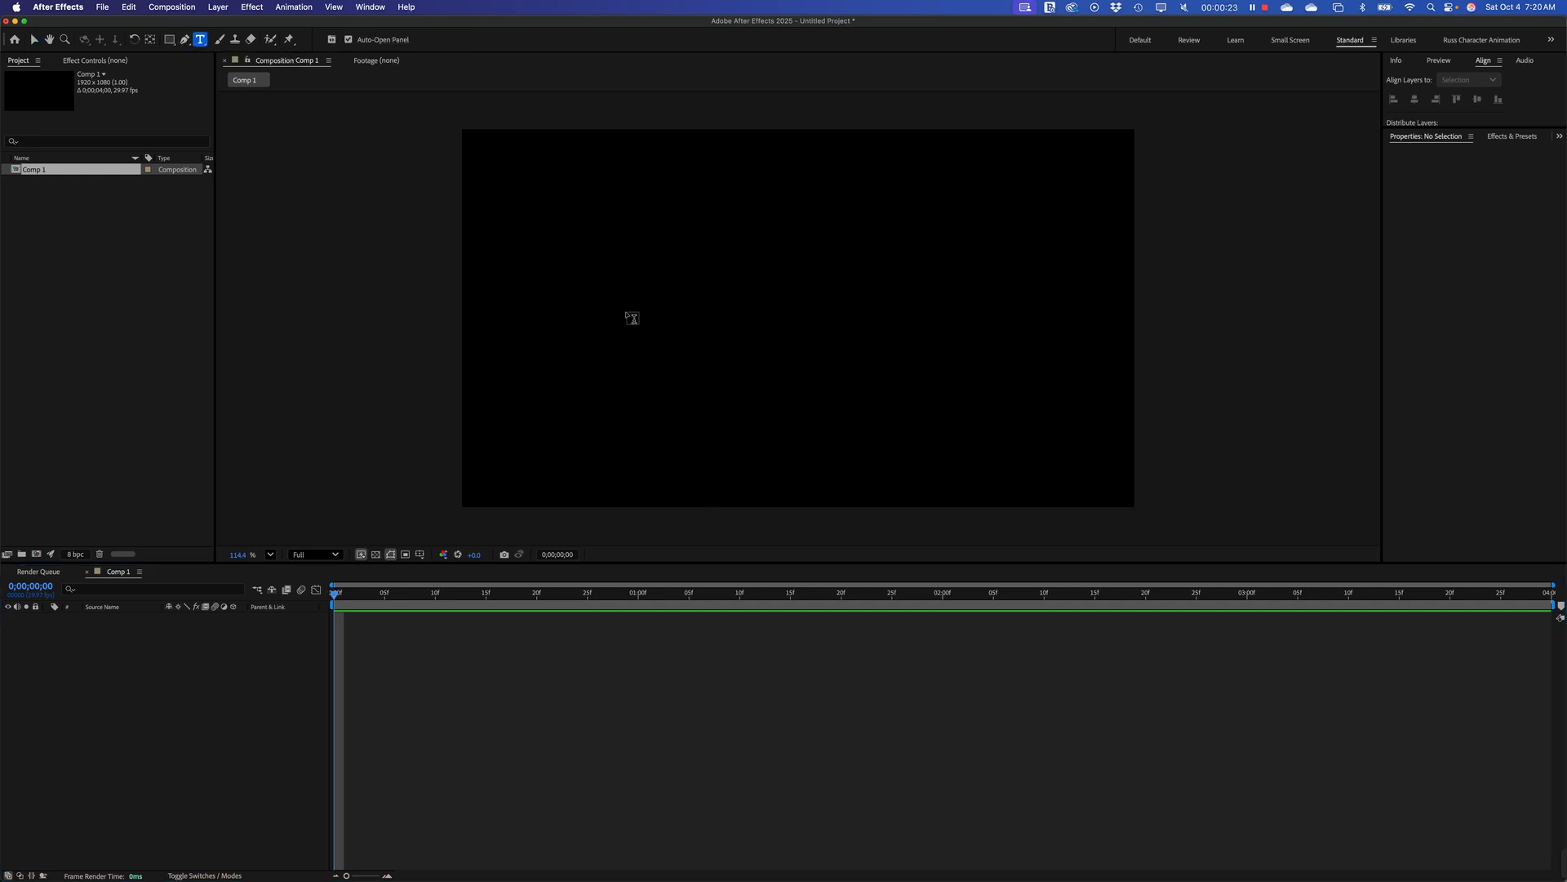
left_click(626, 312)
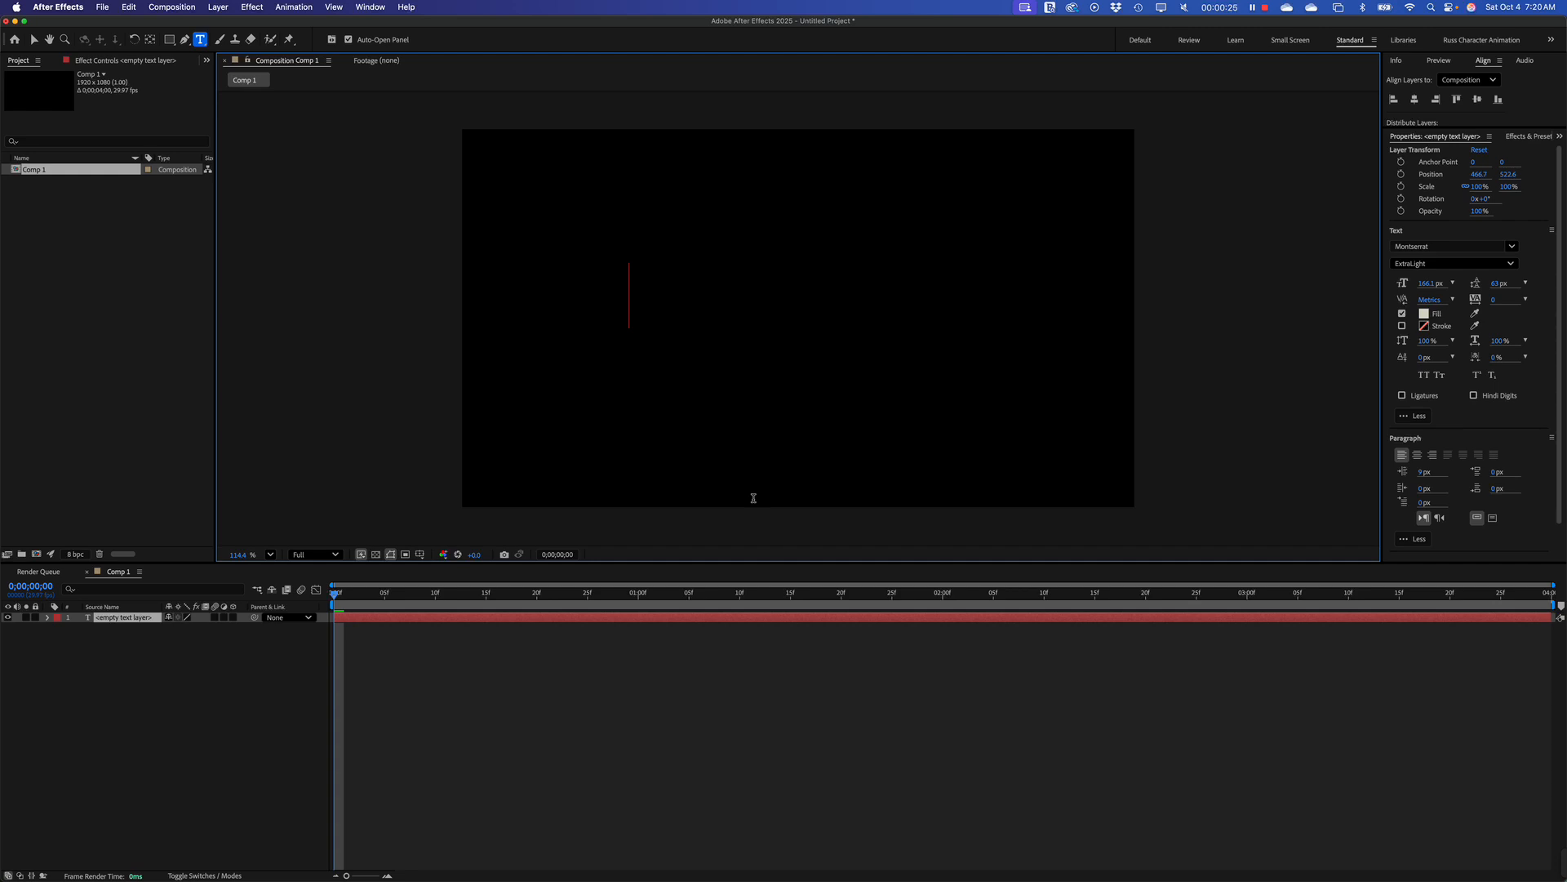
type("ANIMATE")
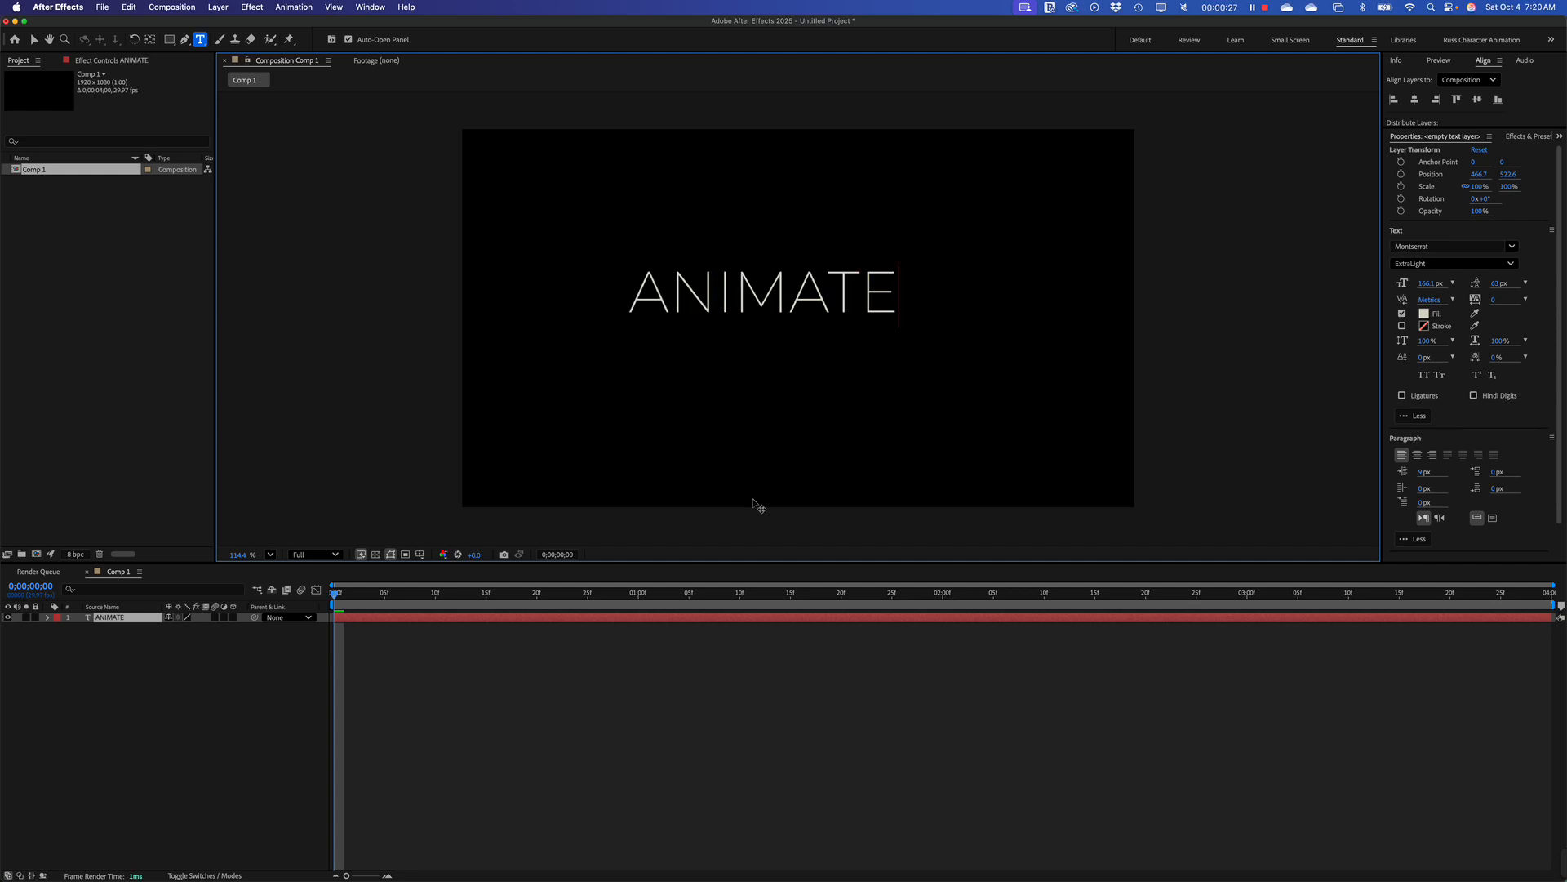
left_click(34, 39)
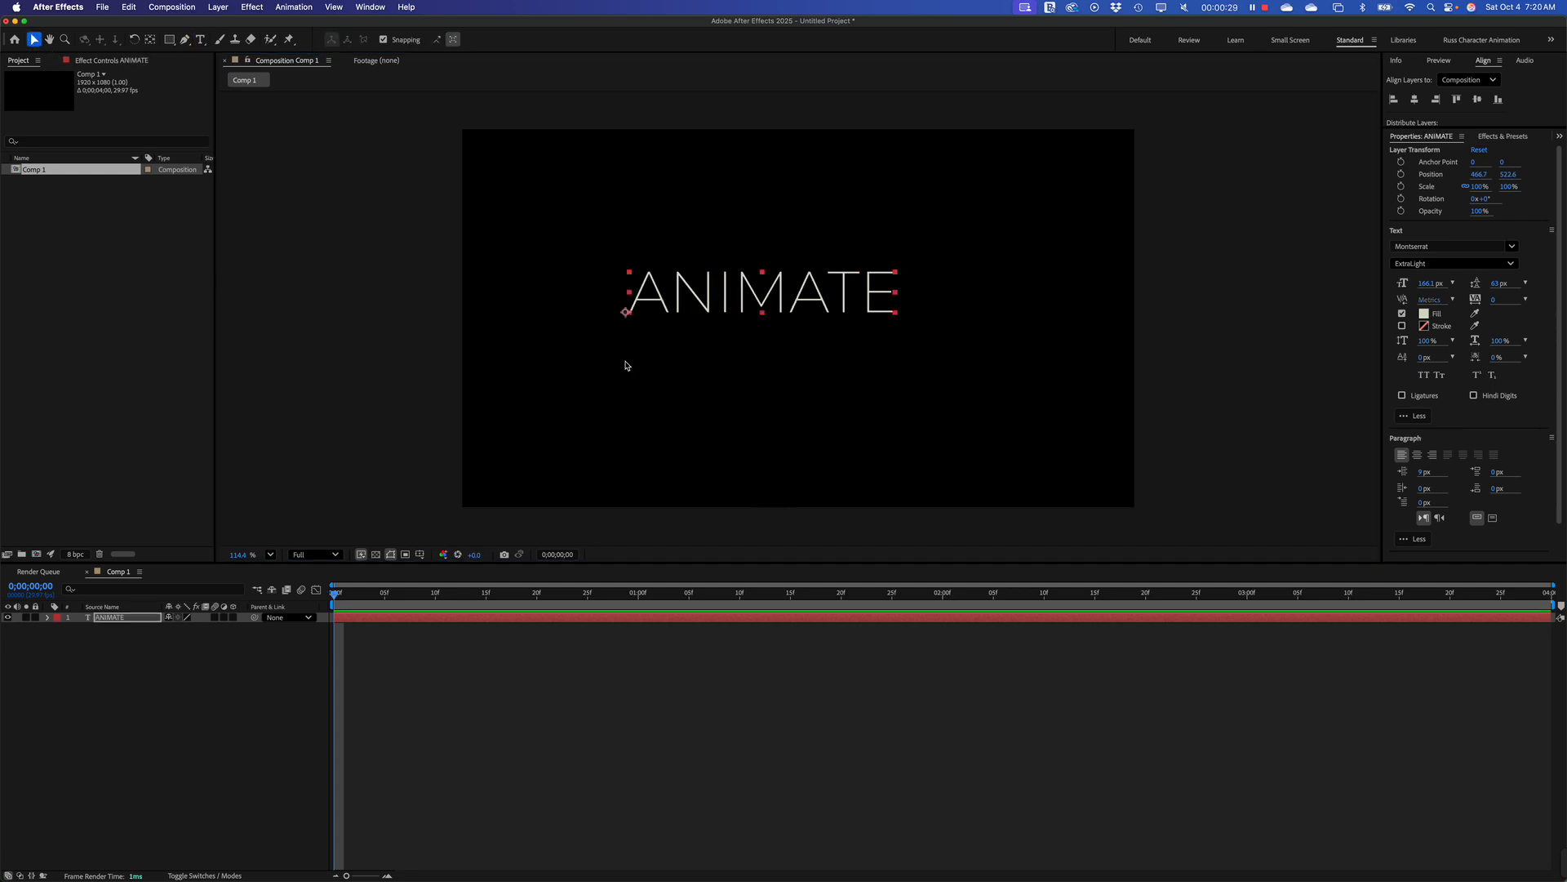
left_click_drag(815, 306, 833, 325)
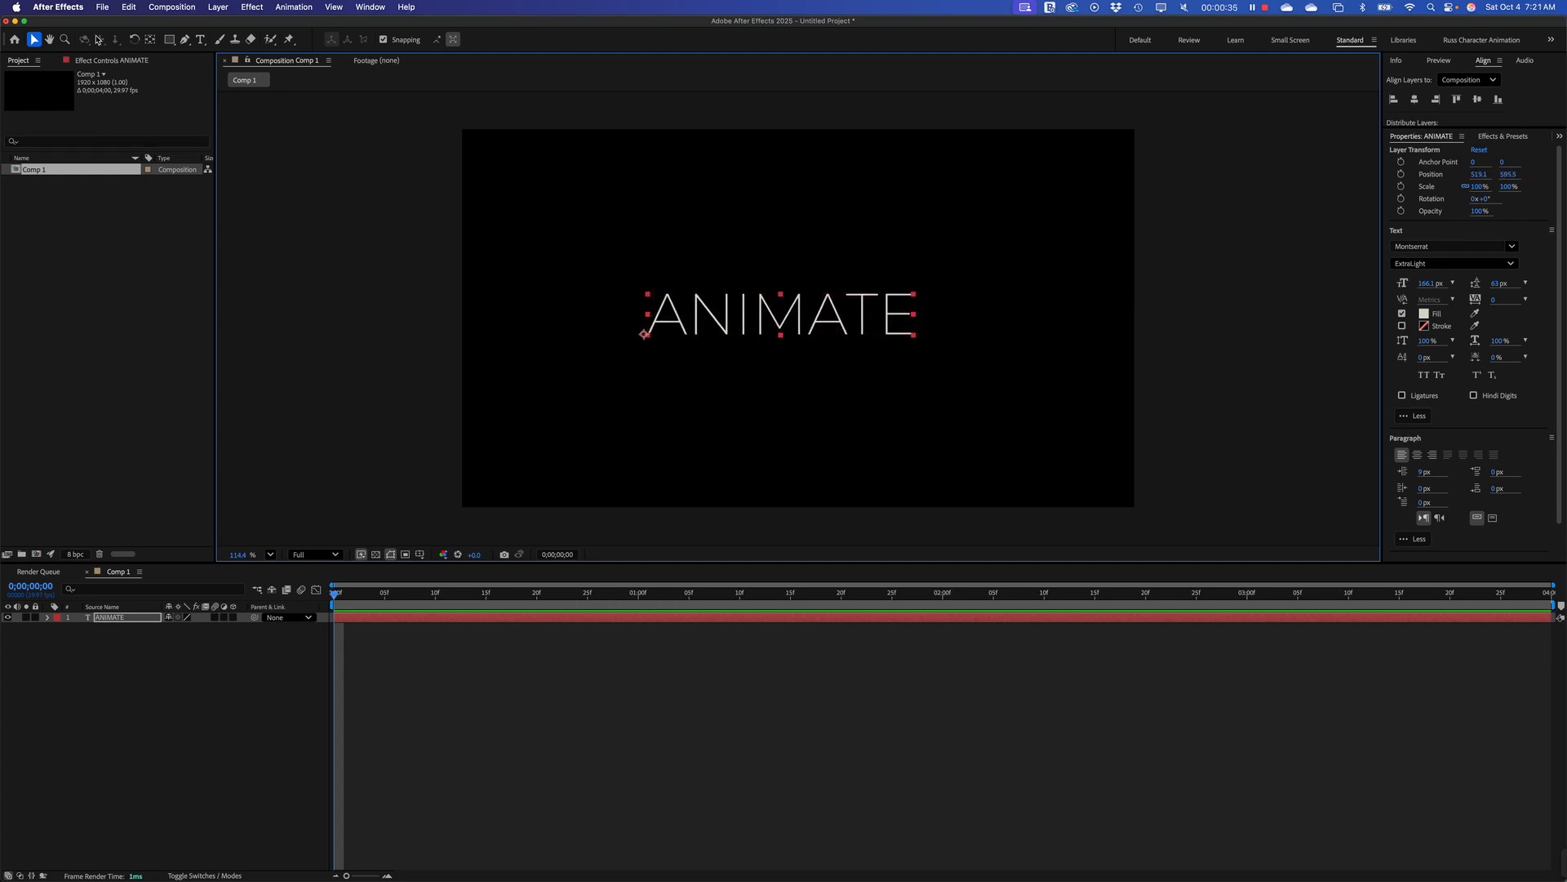
Step: Draw an open S-curve mask path with the Pen tool on the ANIMATE layer, extending beyond both sides of the frame
left_click(183, 40)
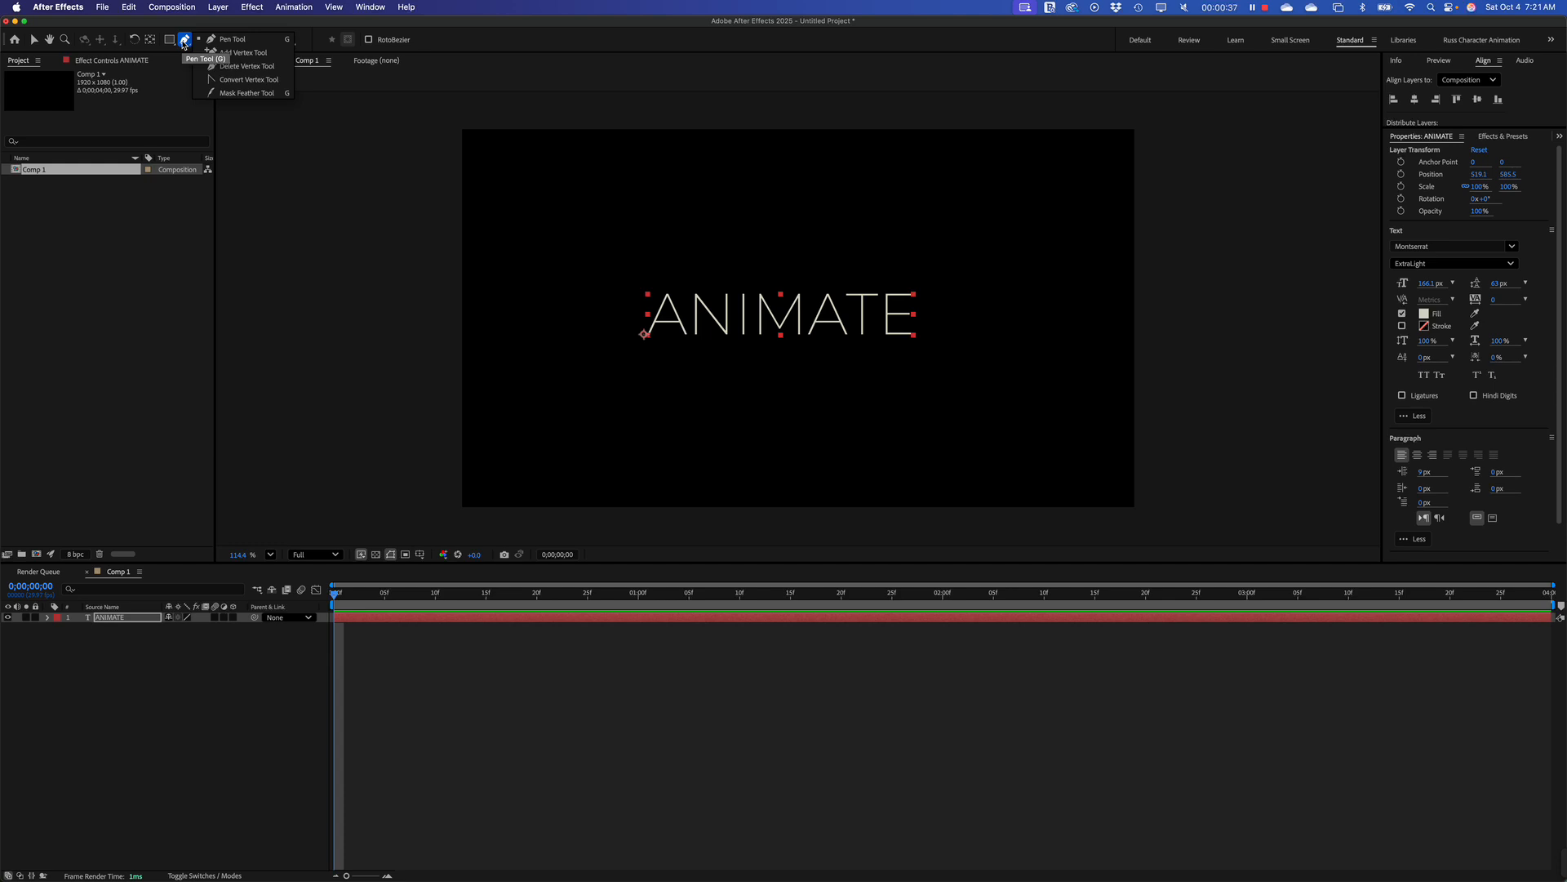
left_click(111, 622)
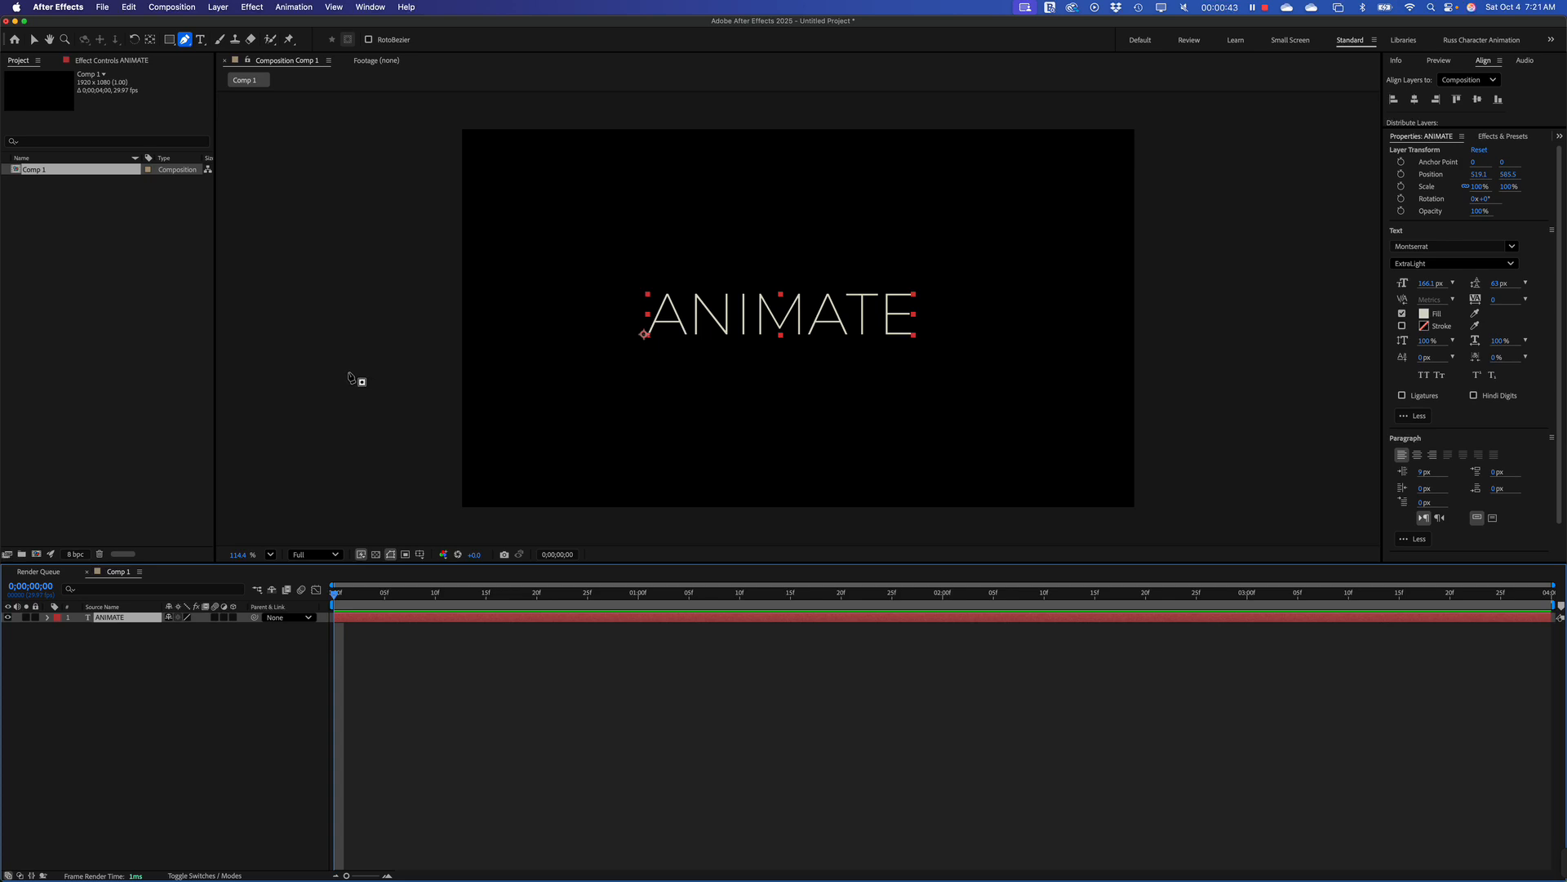
left_click_drag(348, 371, 480, 424)
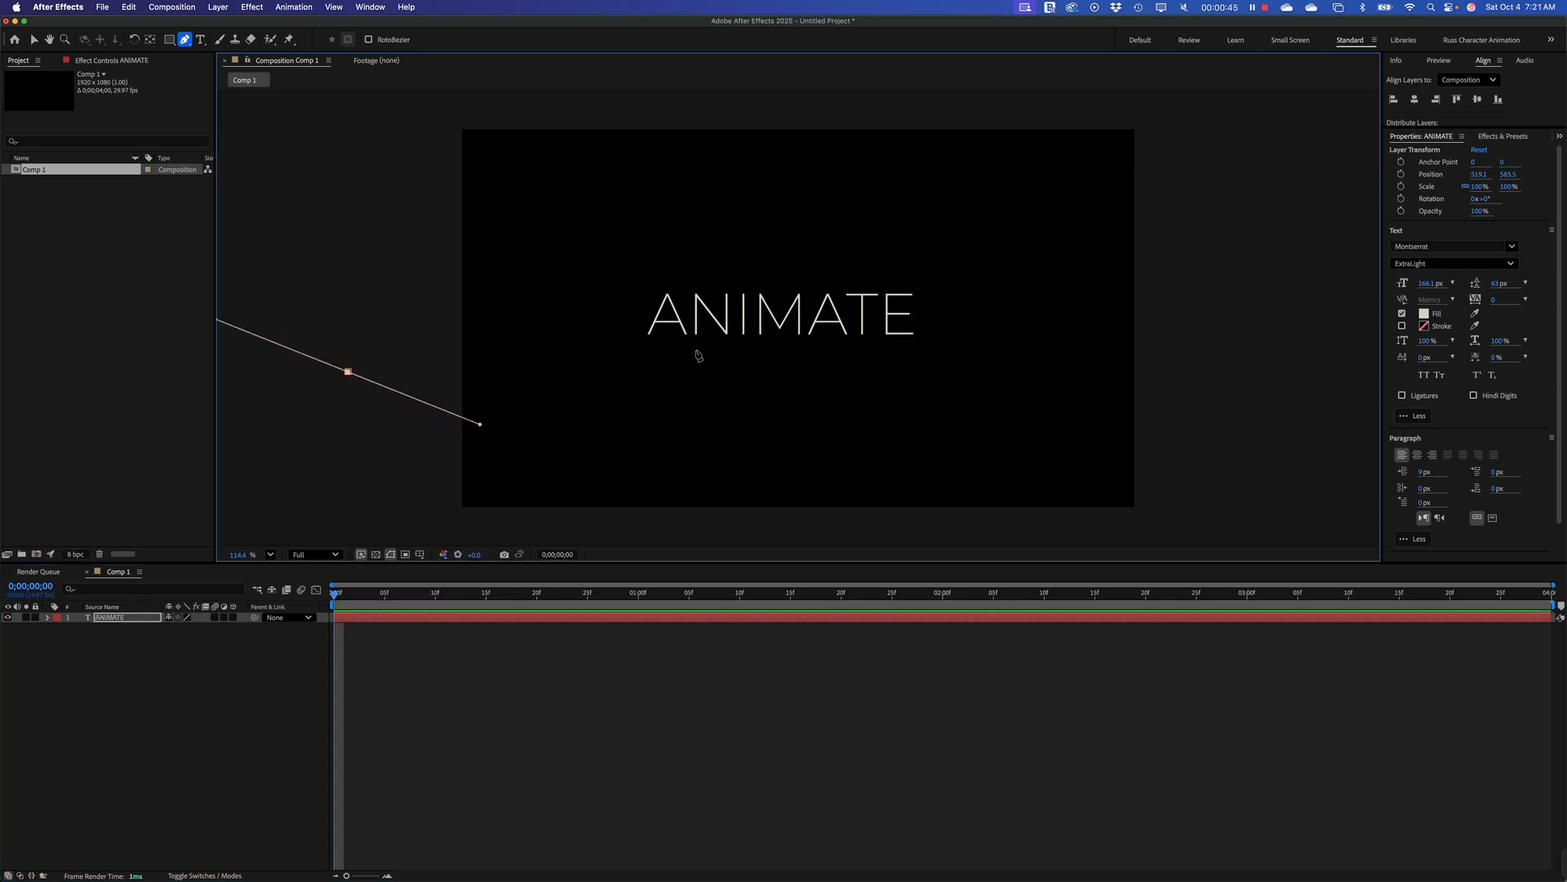
left_click_drag(781, 324, 904, 247)
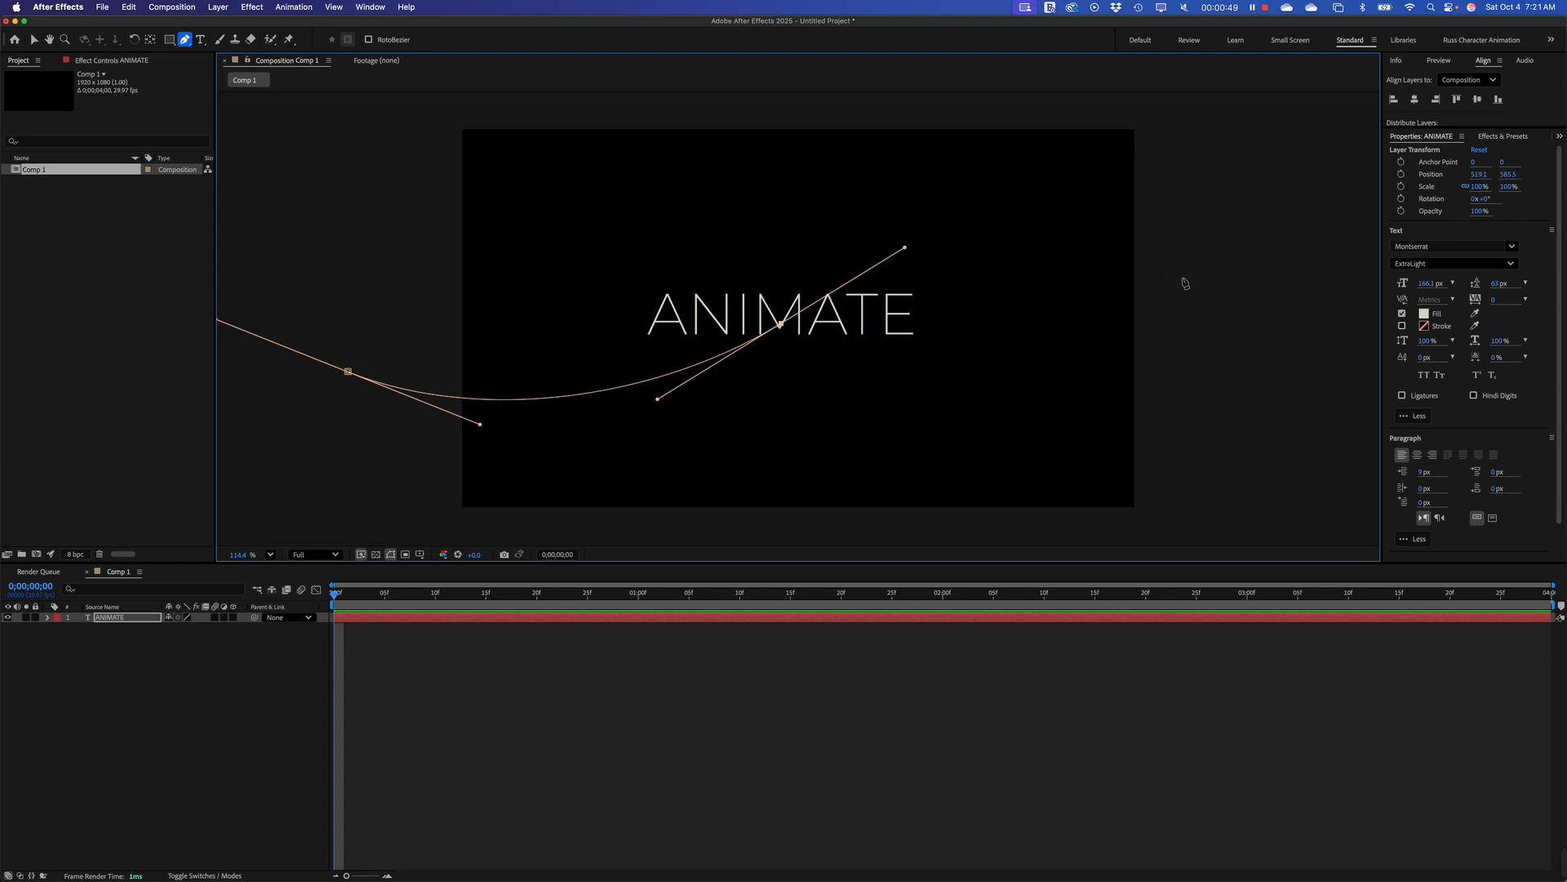
left_click_drag(1190, 280, 1306, 361)
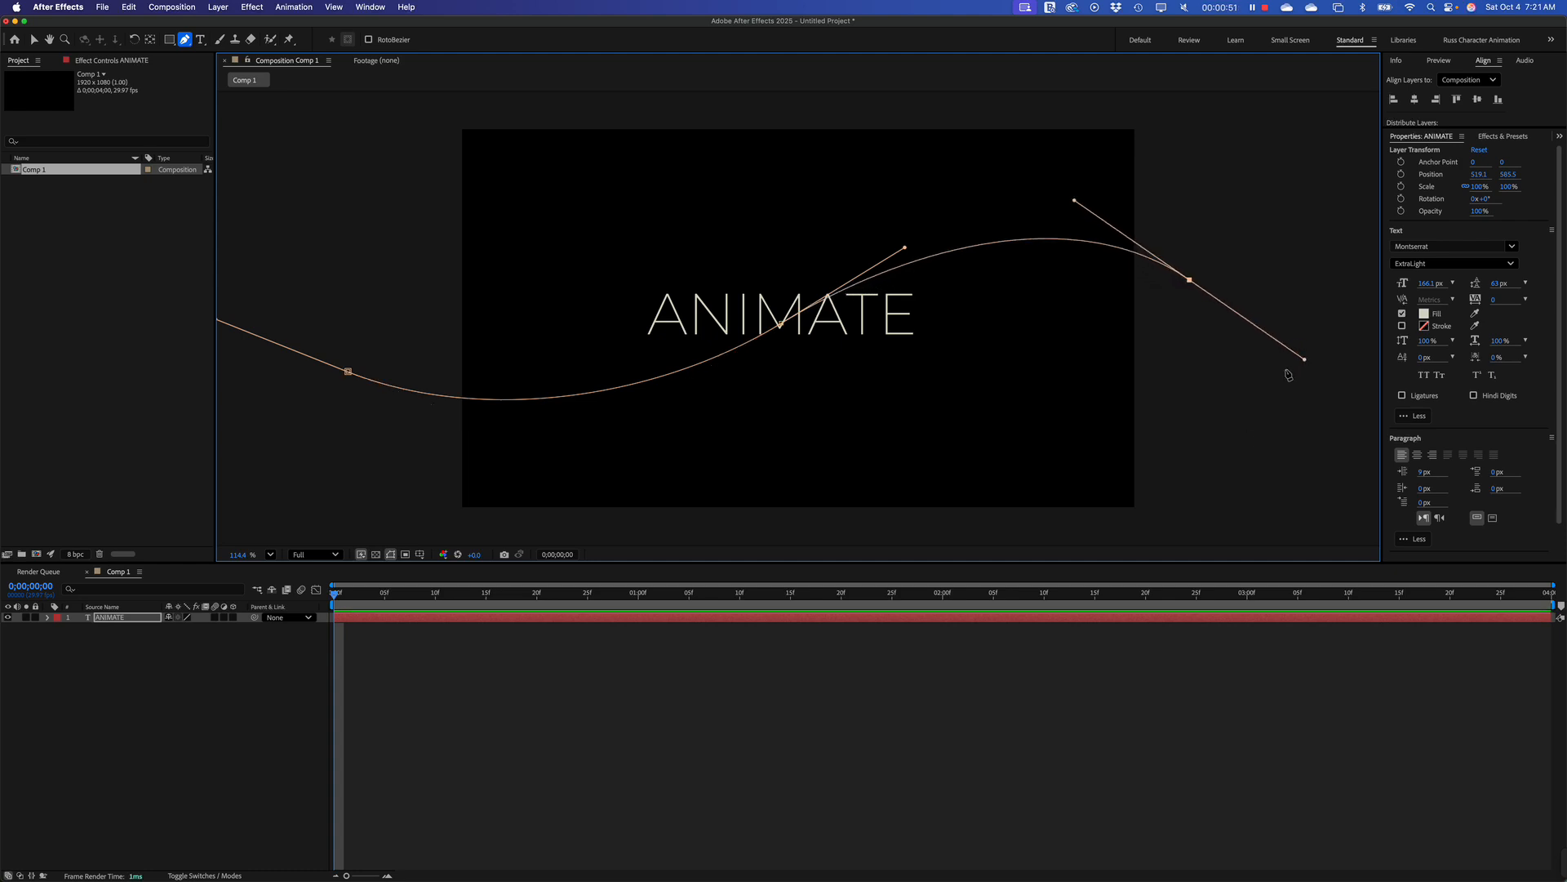
Step: Assign Mask 1 as the path in the ANIMATE layer's text Path Options
left_click(109, 620)
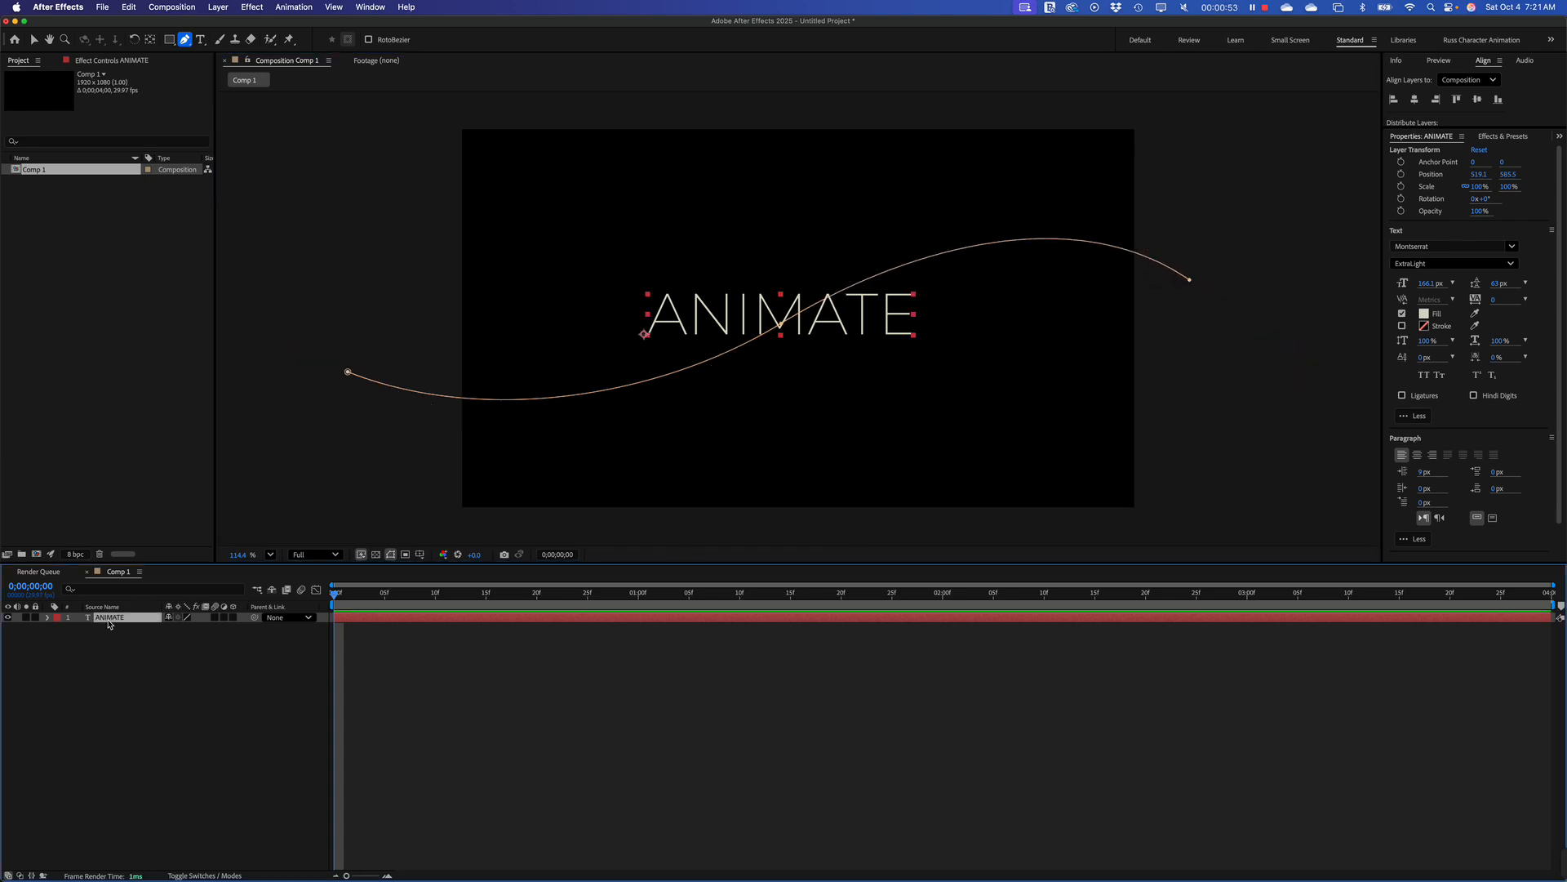
left_click(49, 618)
left_click(75, 641)
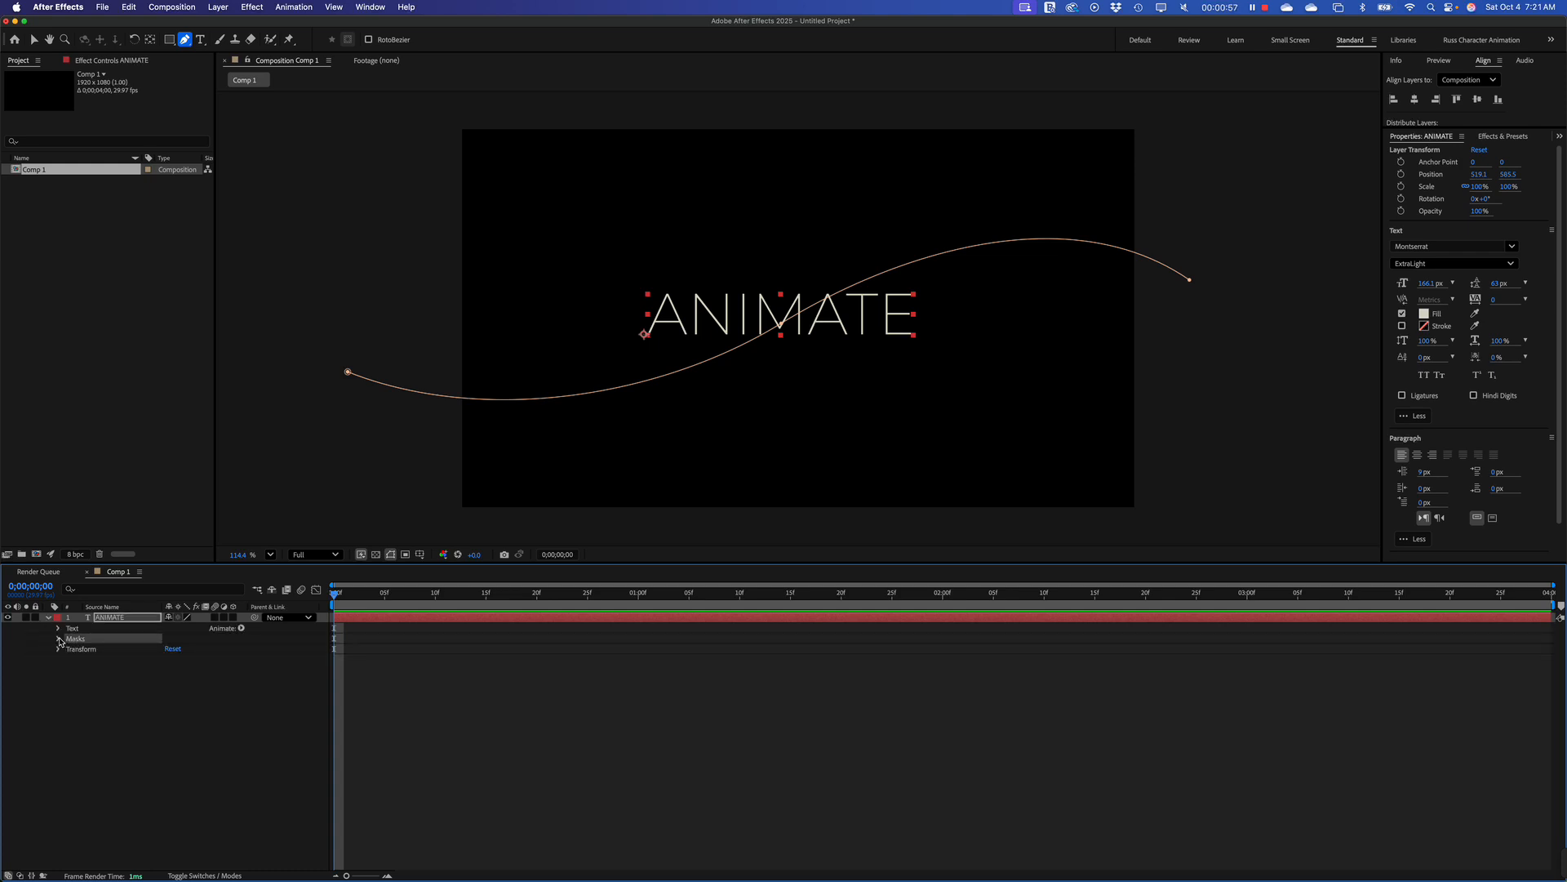
left_click(58, 639)
left_click(58, 629)
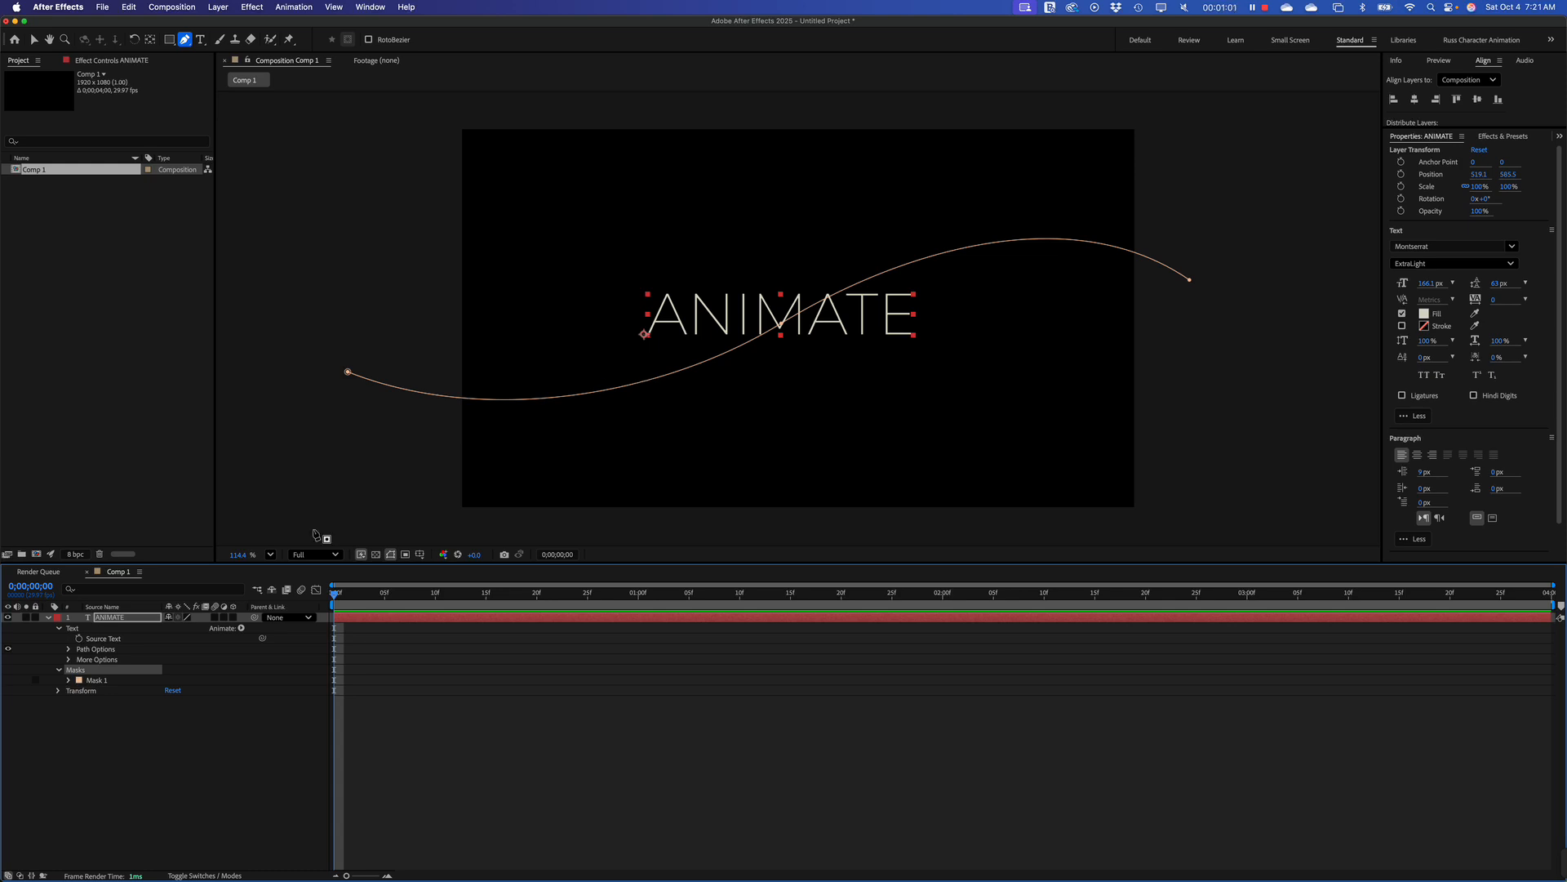
left_click(69, 650)
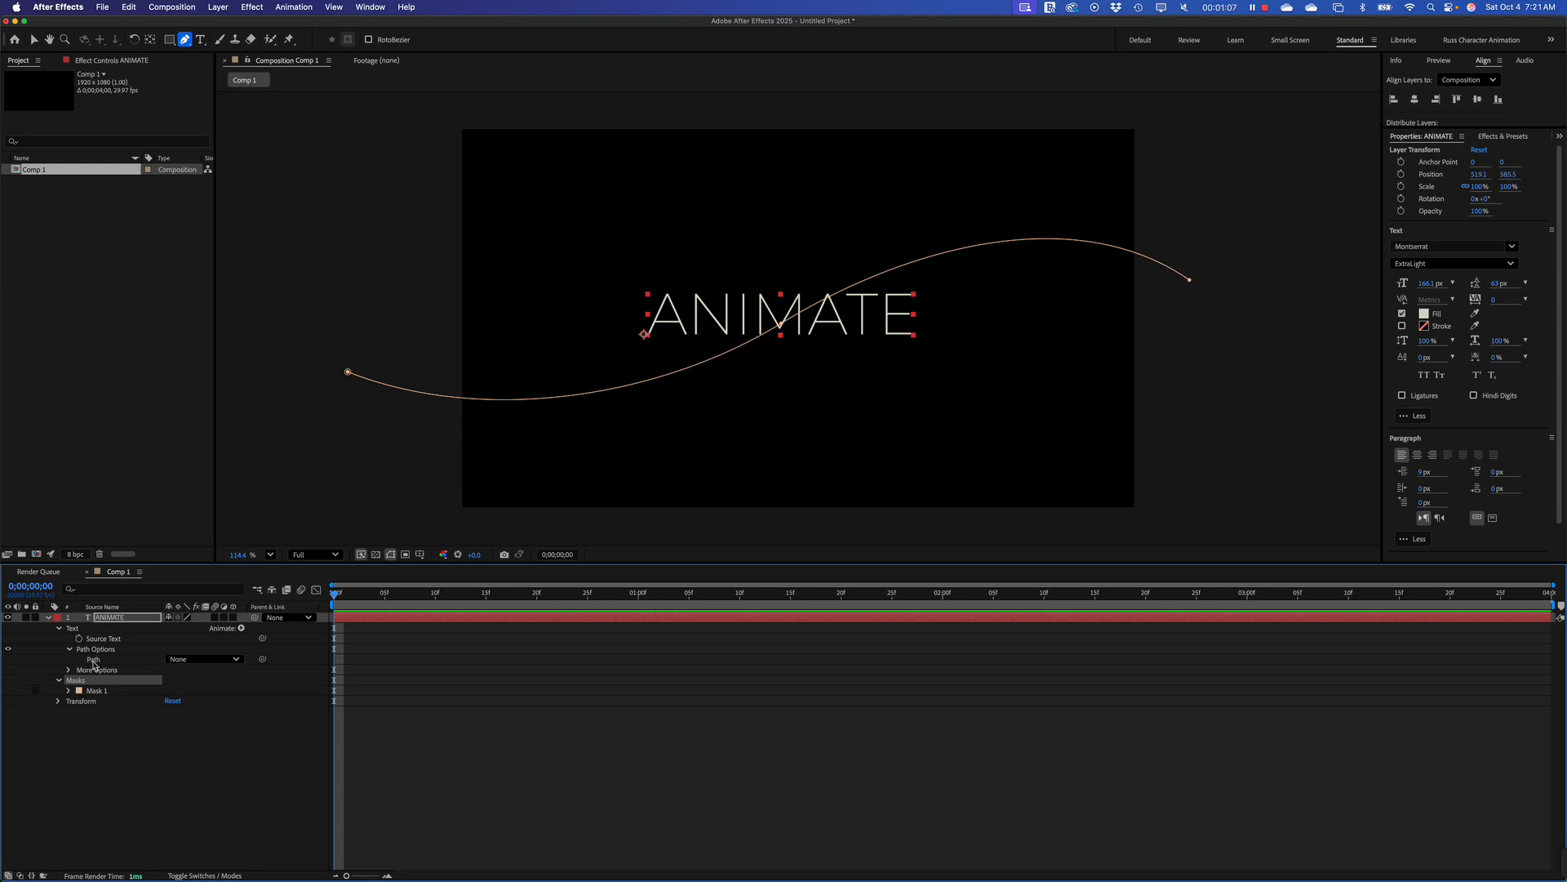
left_click(186, 660)
left_click(192, 696)
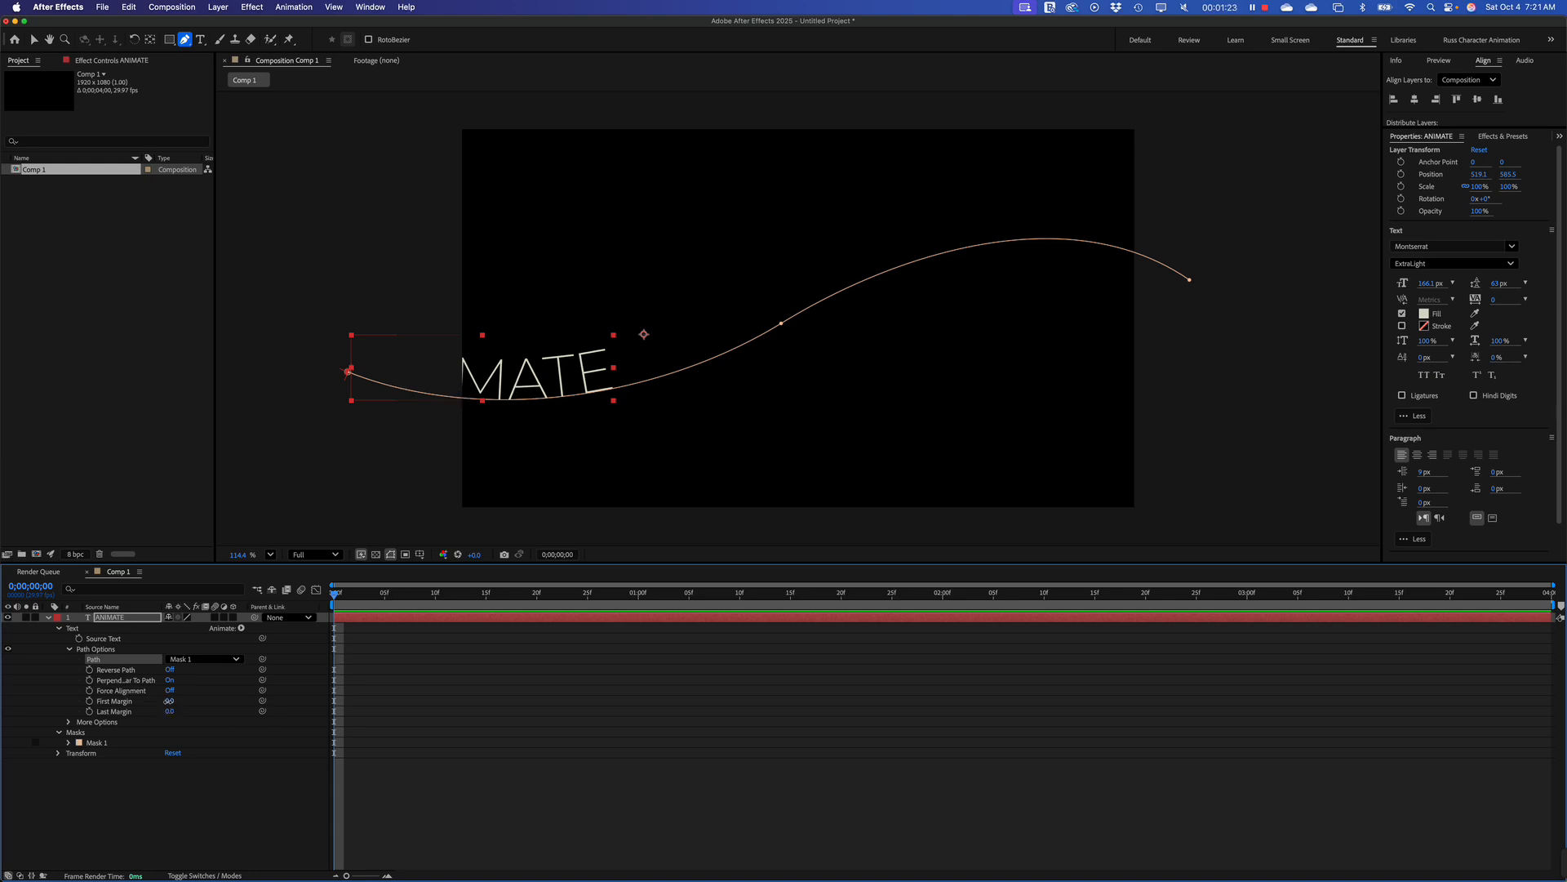
Step: Keyframe the text's First Margin from about -468 at the start to about 2405 at 0;00;03;29
left_click_drag(169, 701, 42, 701)
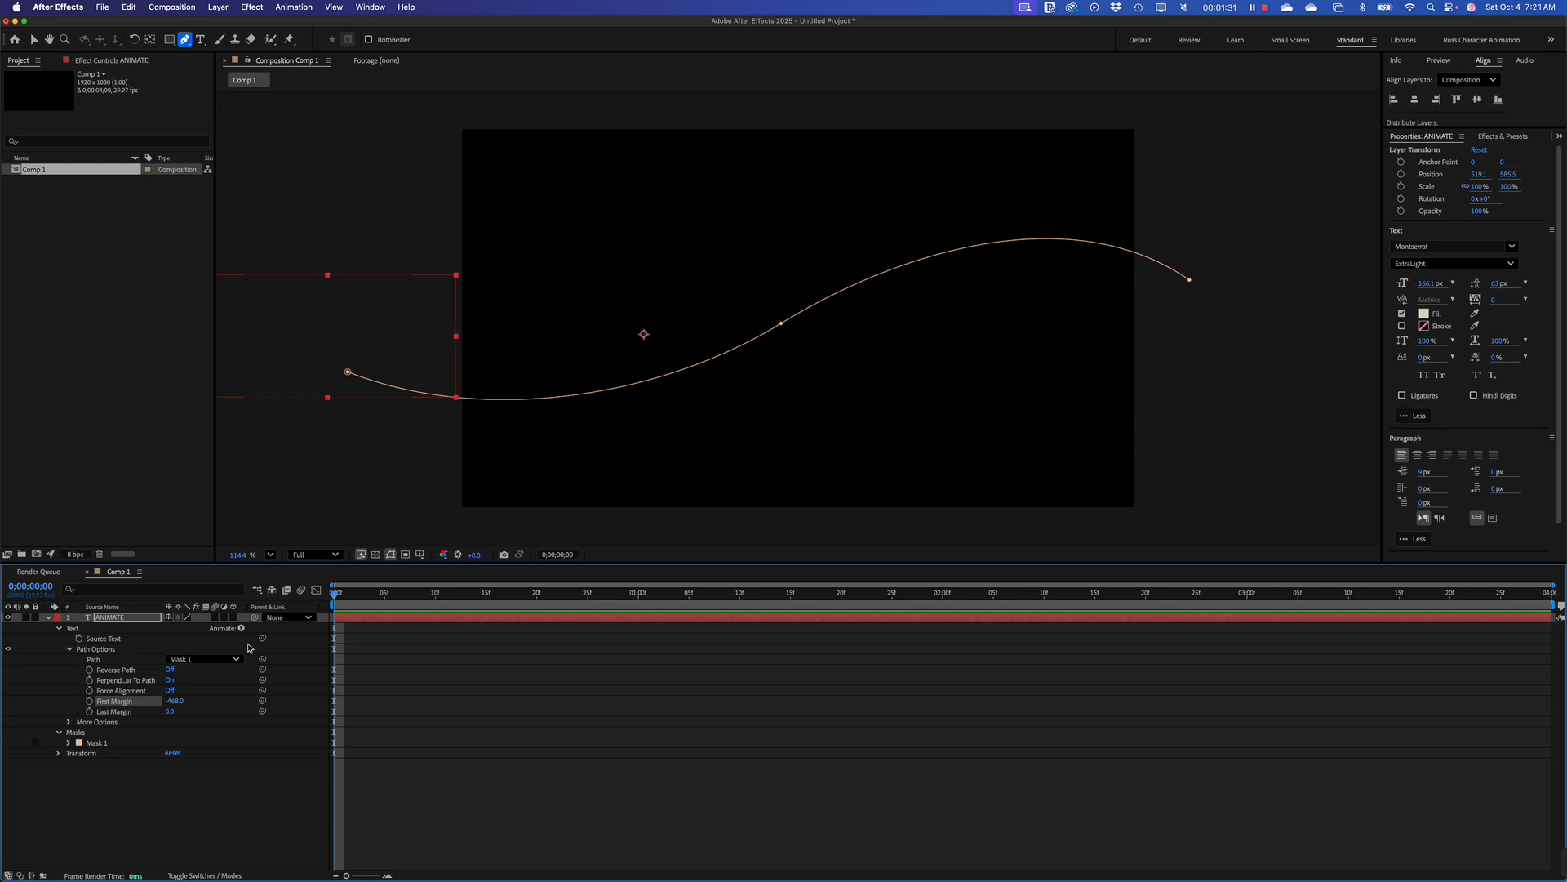
left_click(89, 701)
left_click_drag(364, 601, 1075, 596)
left_click_drag(1121, 645, 1545, 667)
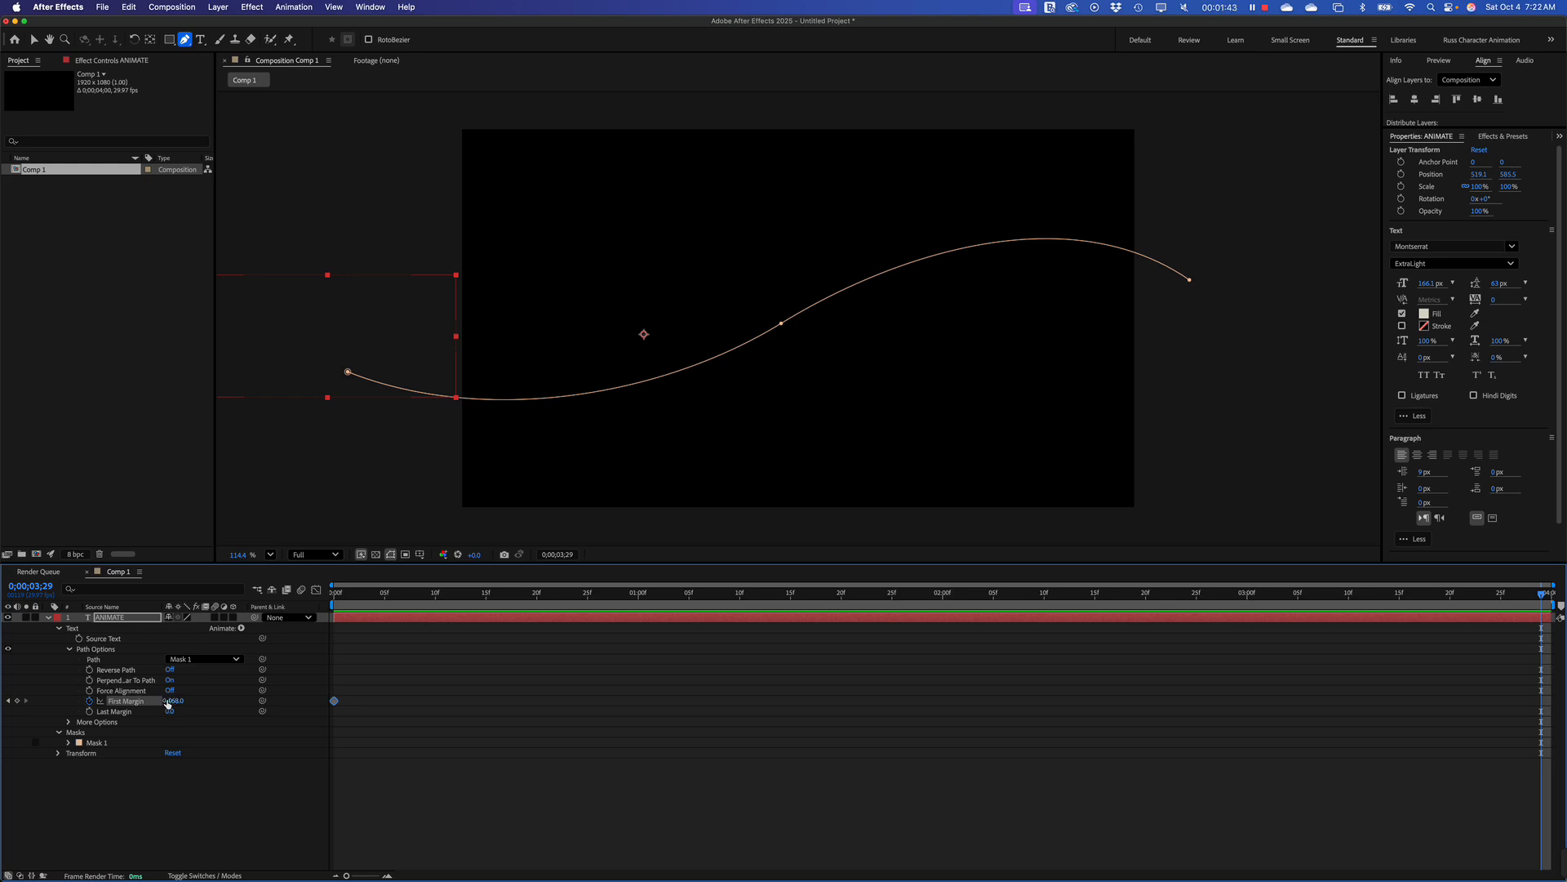
left_click_drag(174, 701, 1180, 675)
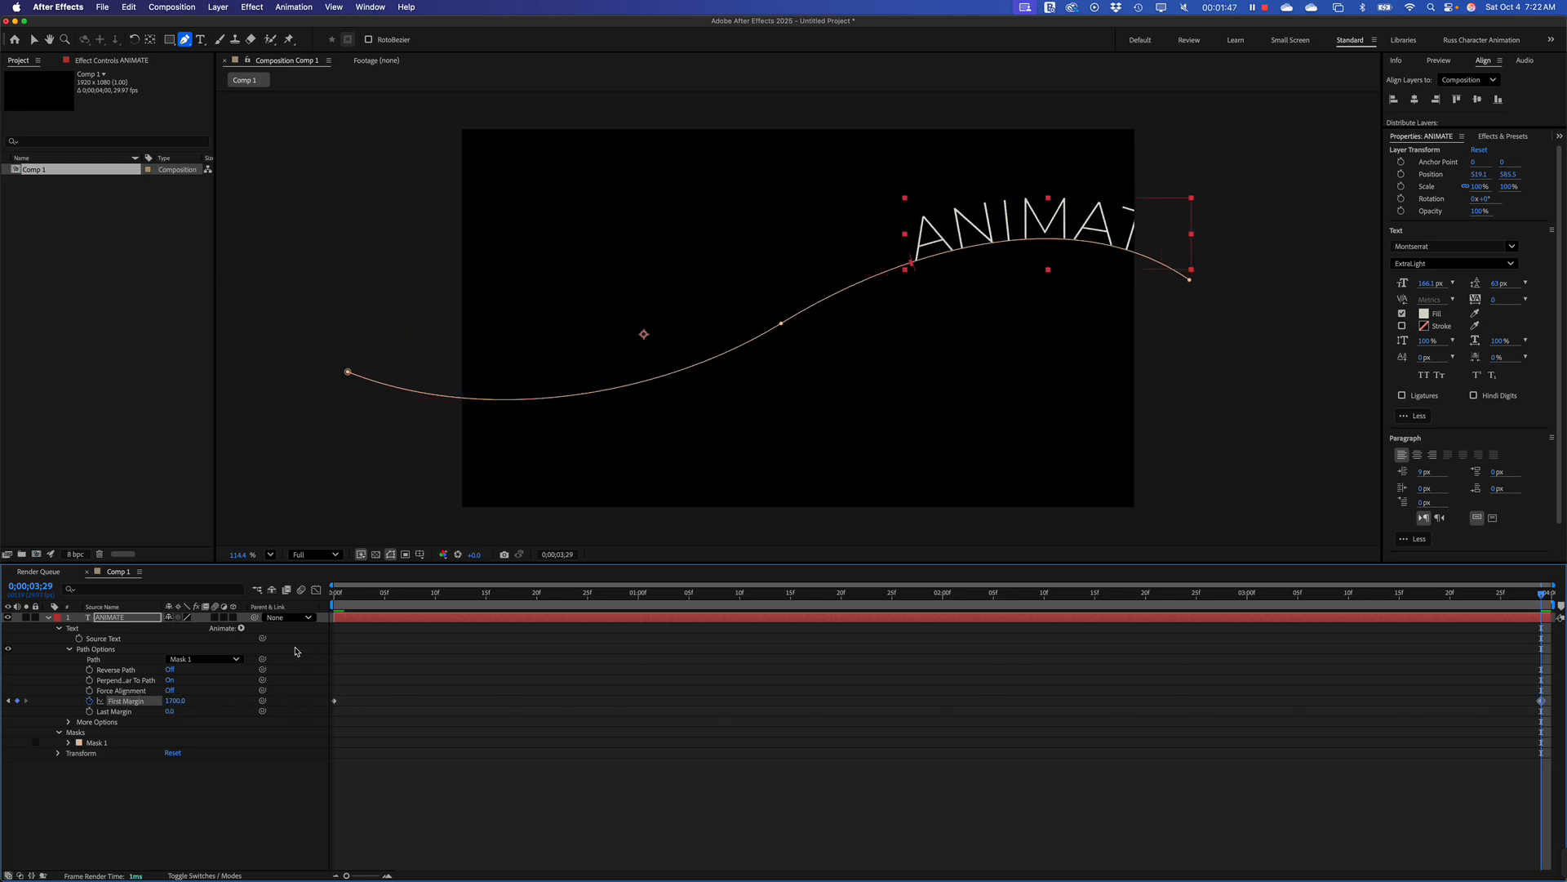
left_click_drag(171, 701, 649, 748)
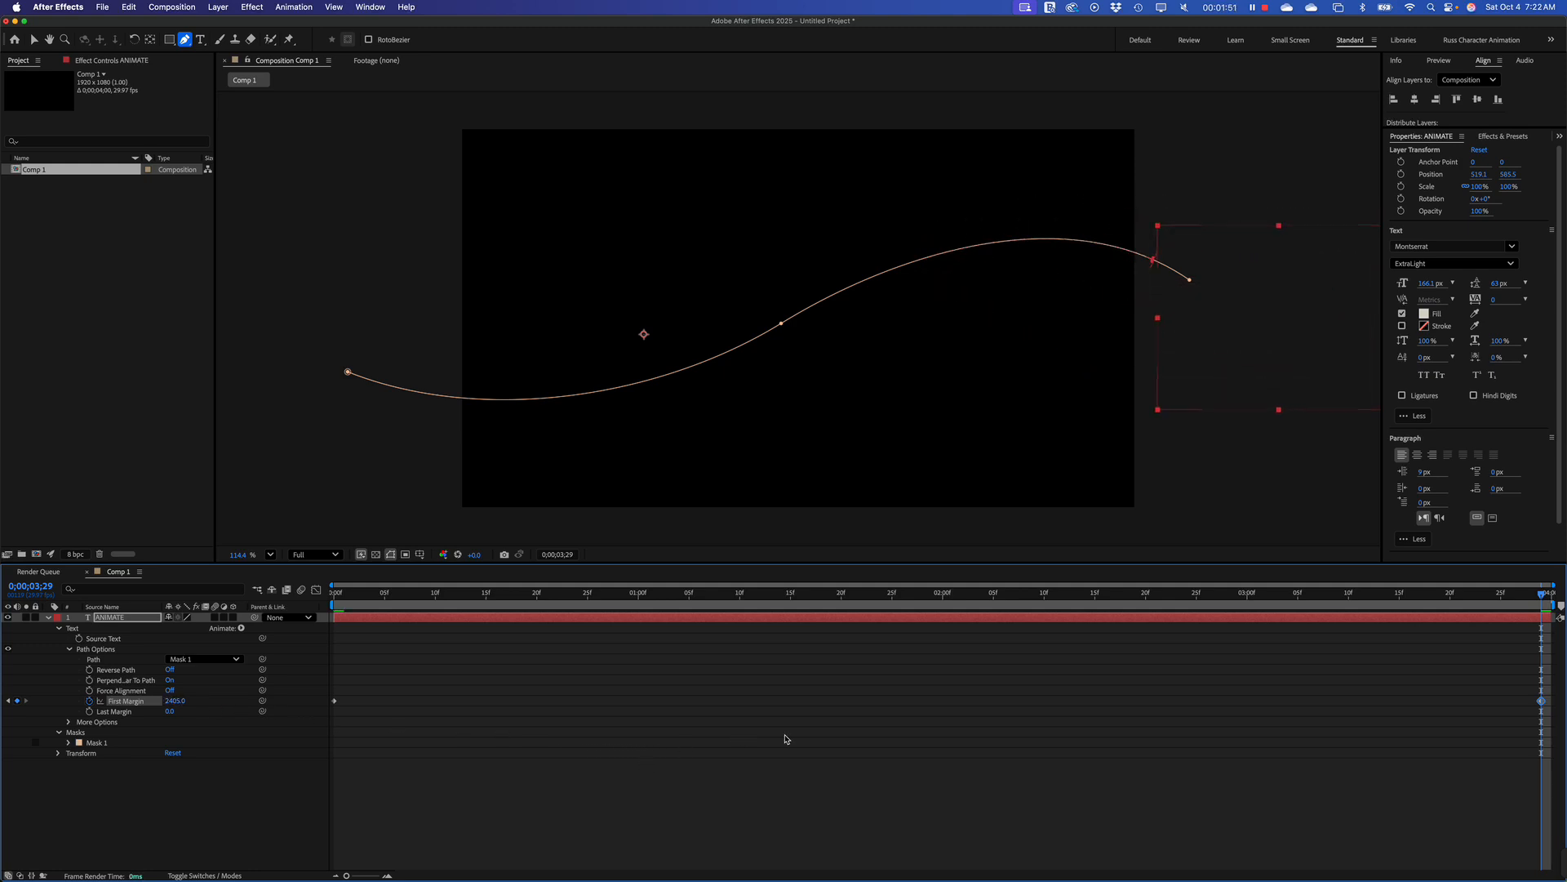
Step: Play the text animation from the first frame to check its movement along the curve
left_click_drag(480, 594, 150, 527)
key("space")
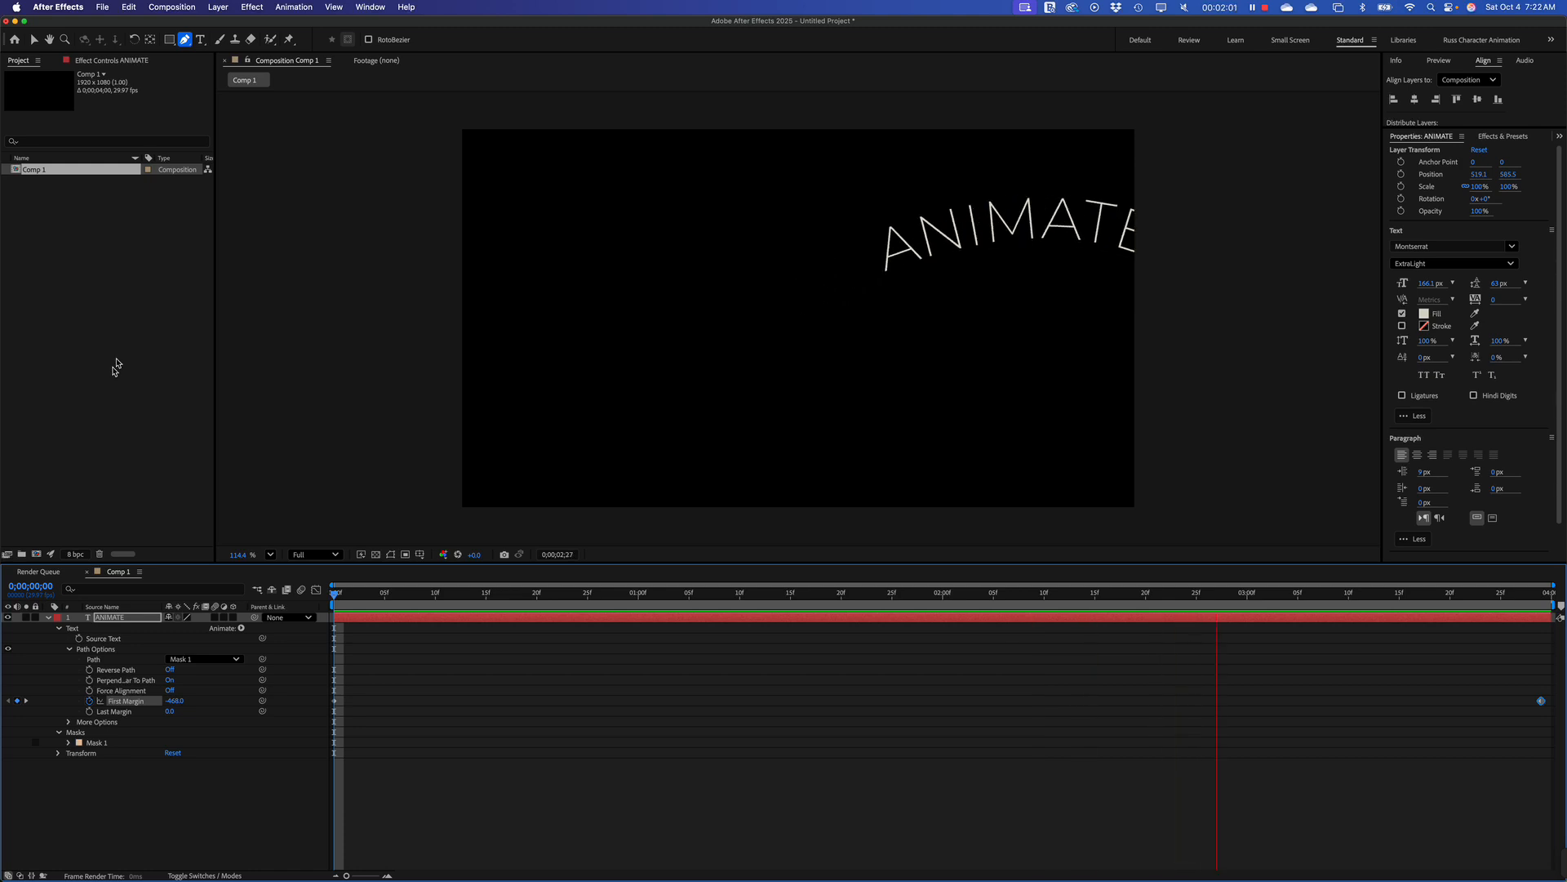
key("space")
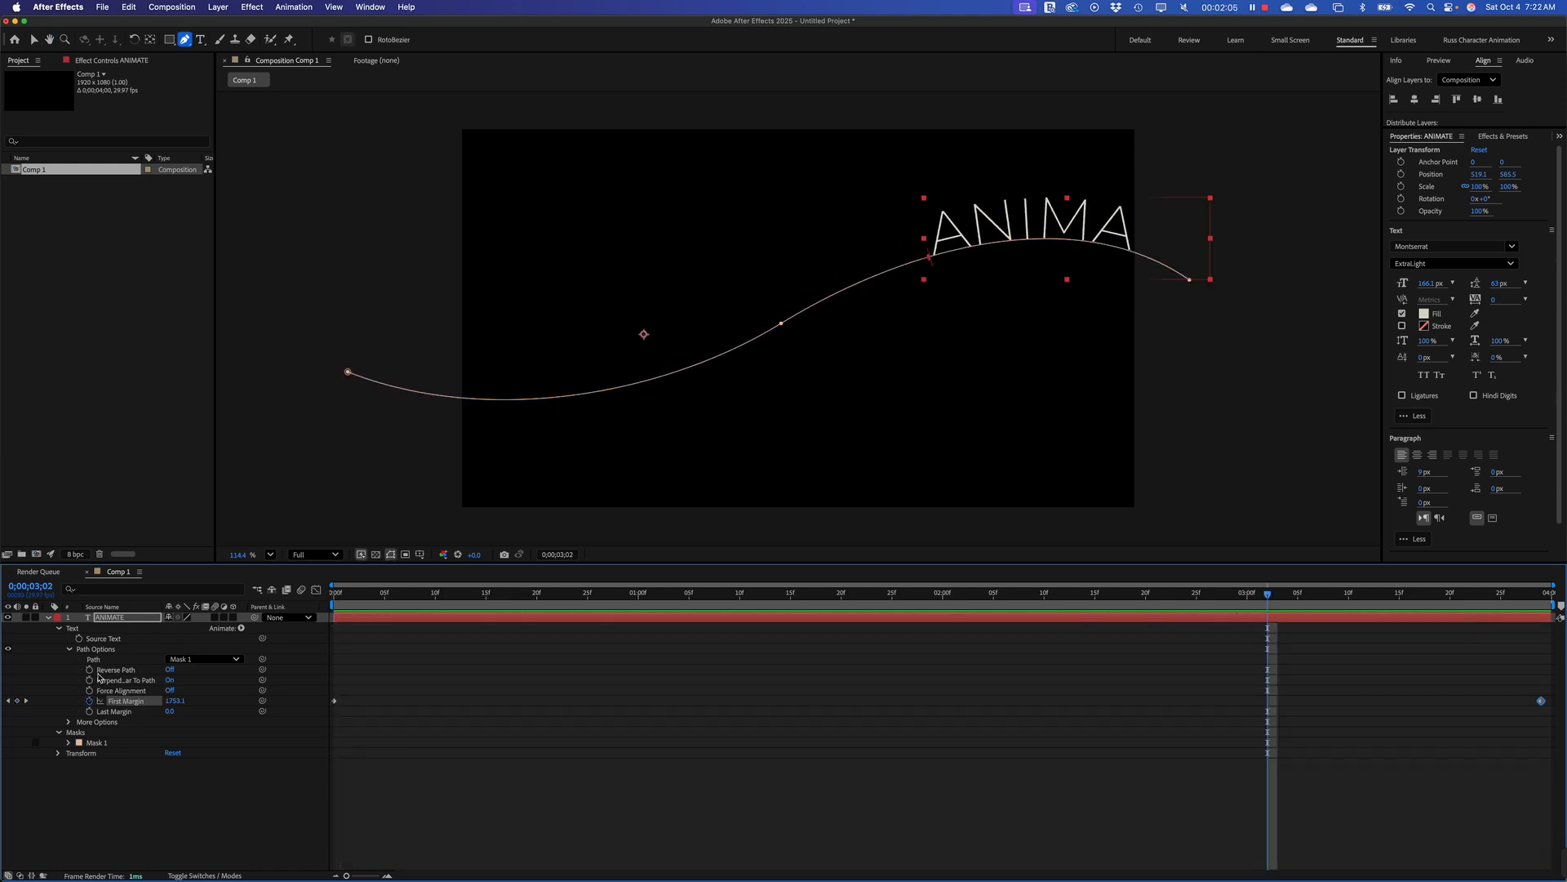
Step: Try Reverse Path on the text, switch it back off, and scrub through the animation
left_click(169, 669)
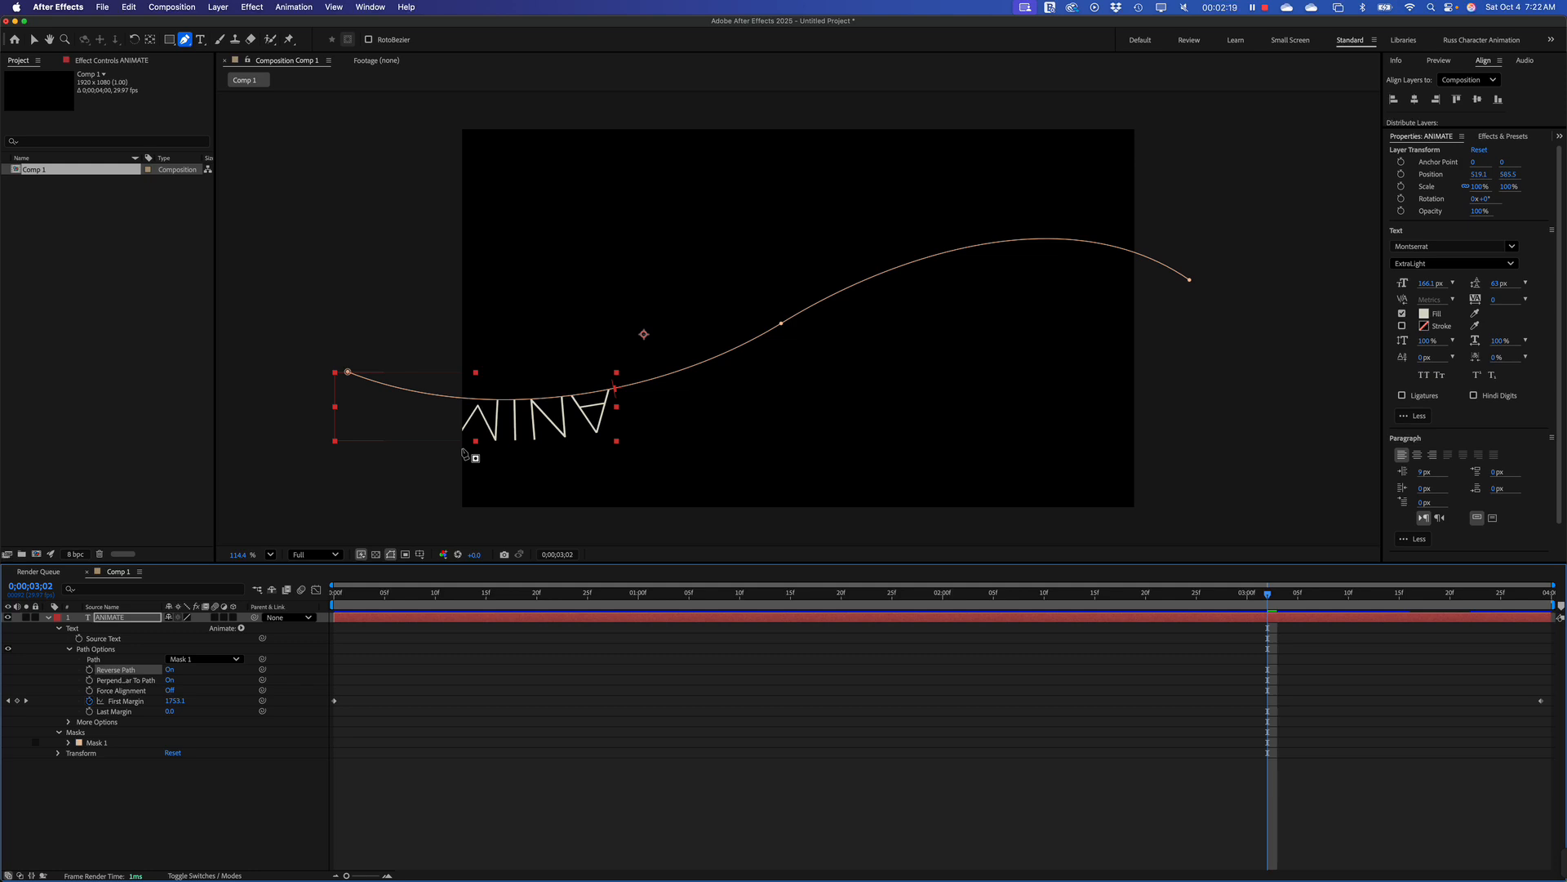
left_click(173, 670)
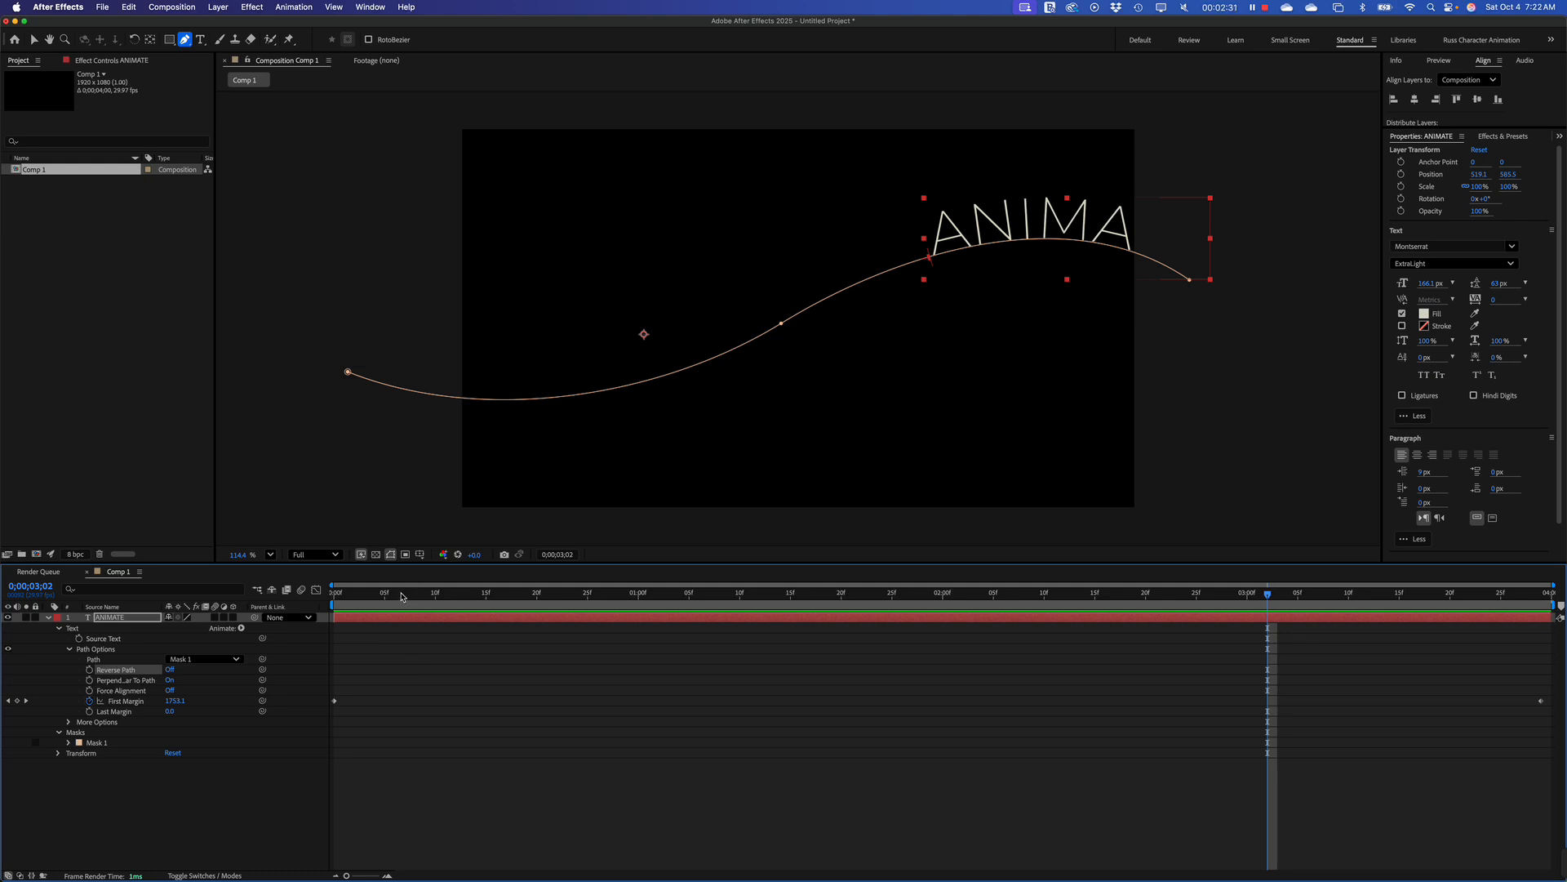
left_click_drag(401, 594, 340, 501)
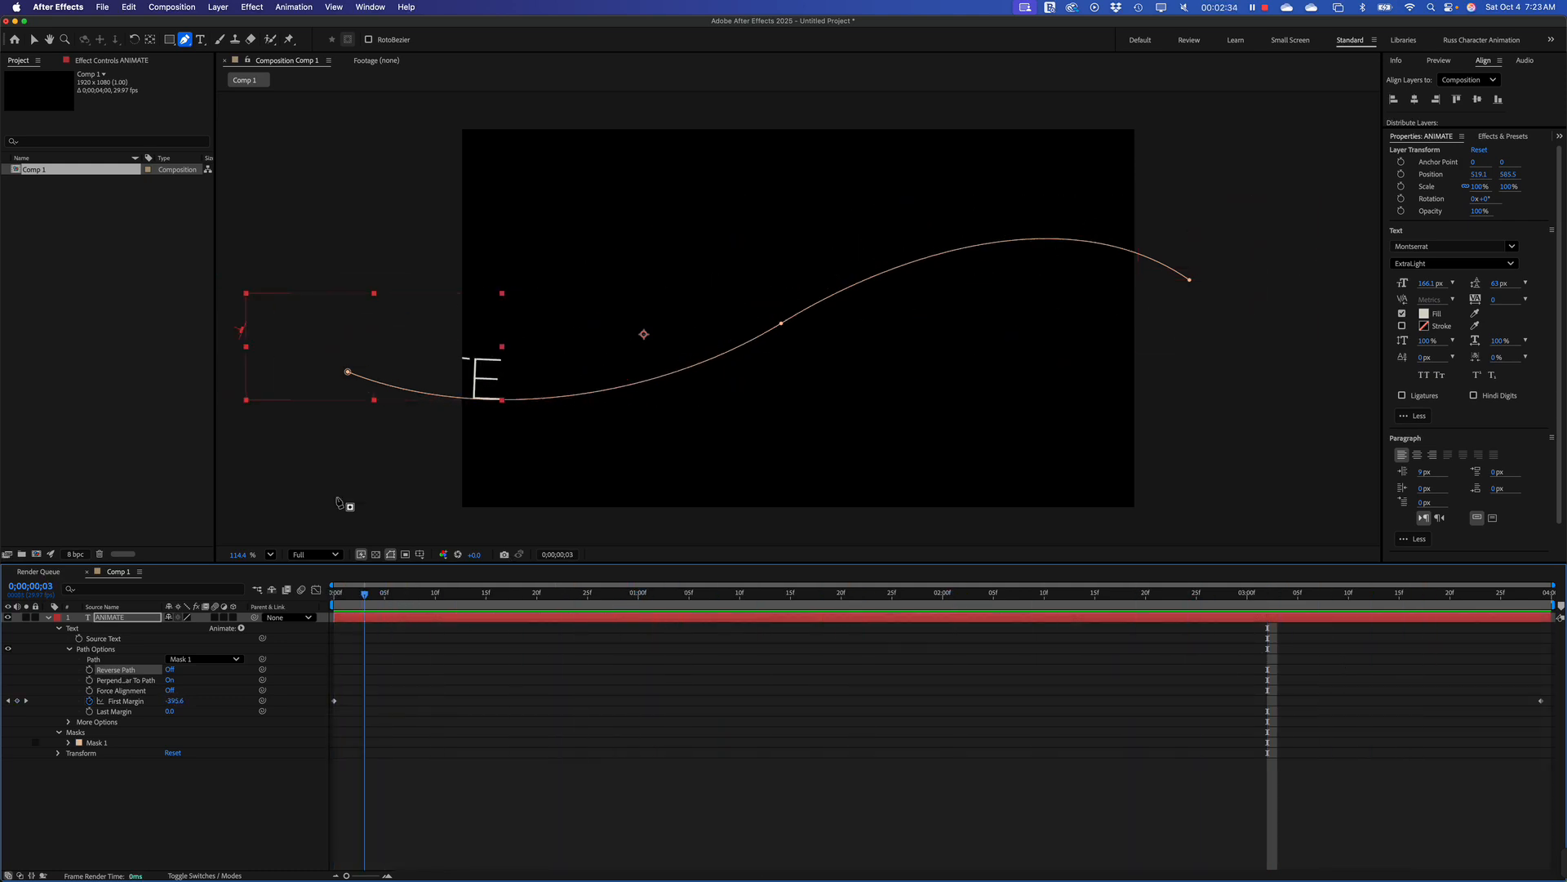
left_click_drag(394, 595, 933, 594)
Step: Create a second composition at 1920x1080, 29.97 fps, with a four-second duration
right_click(72, 246)
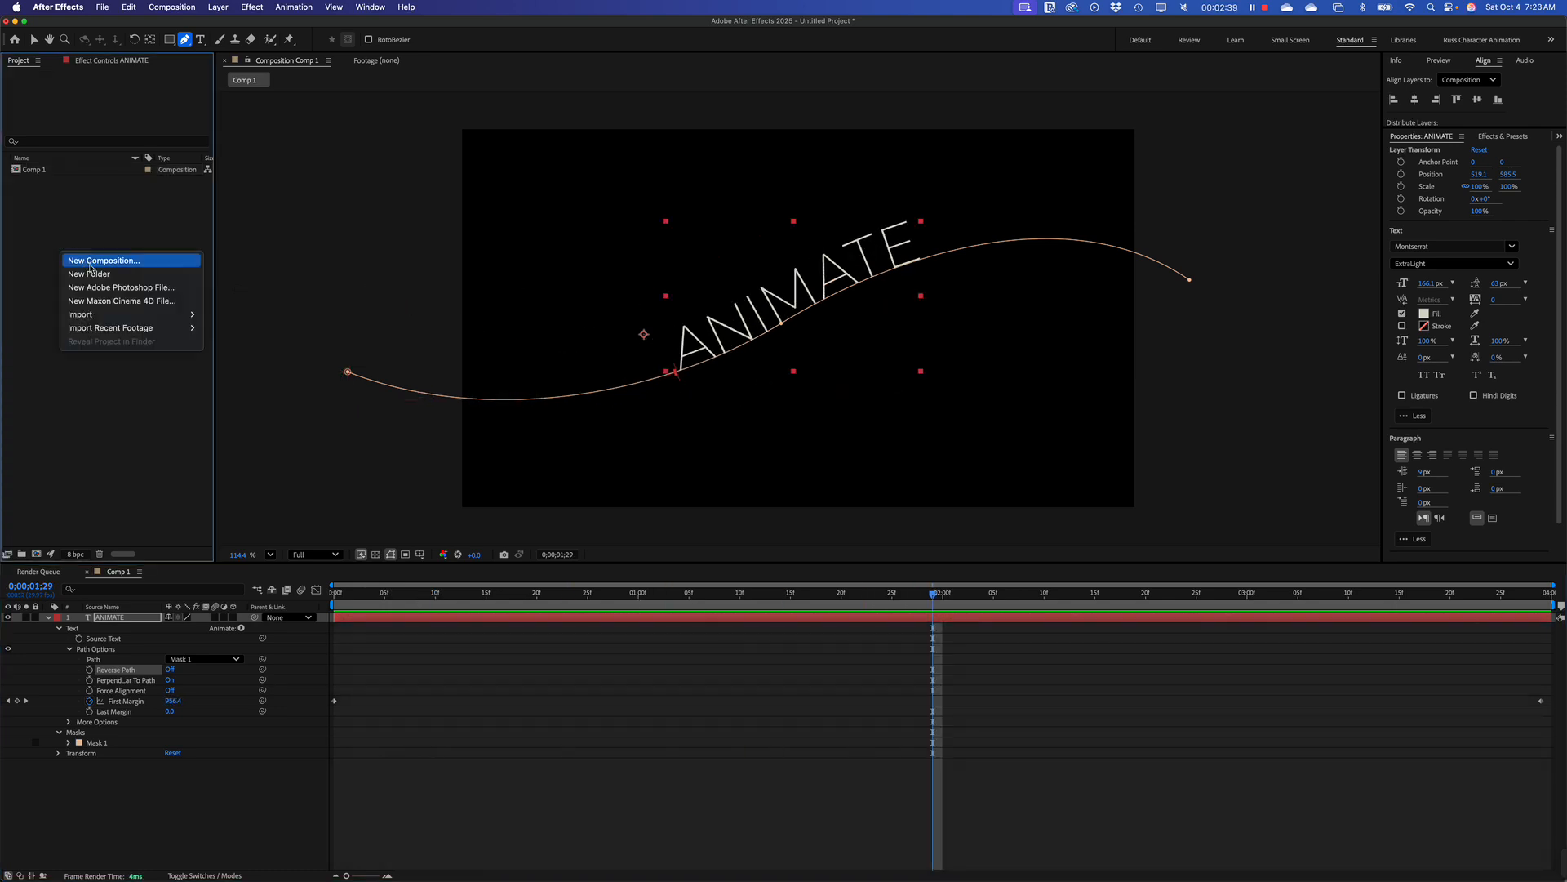
left_click(81, 257)
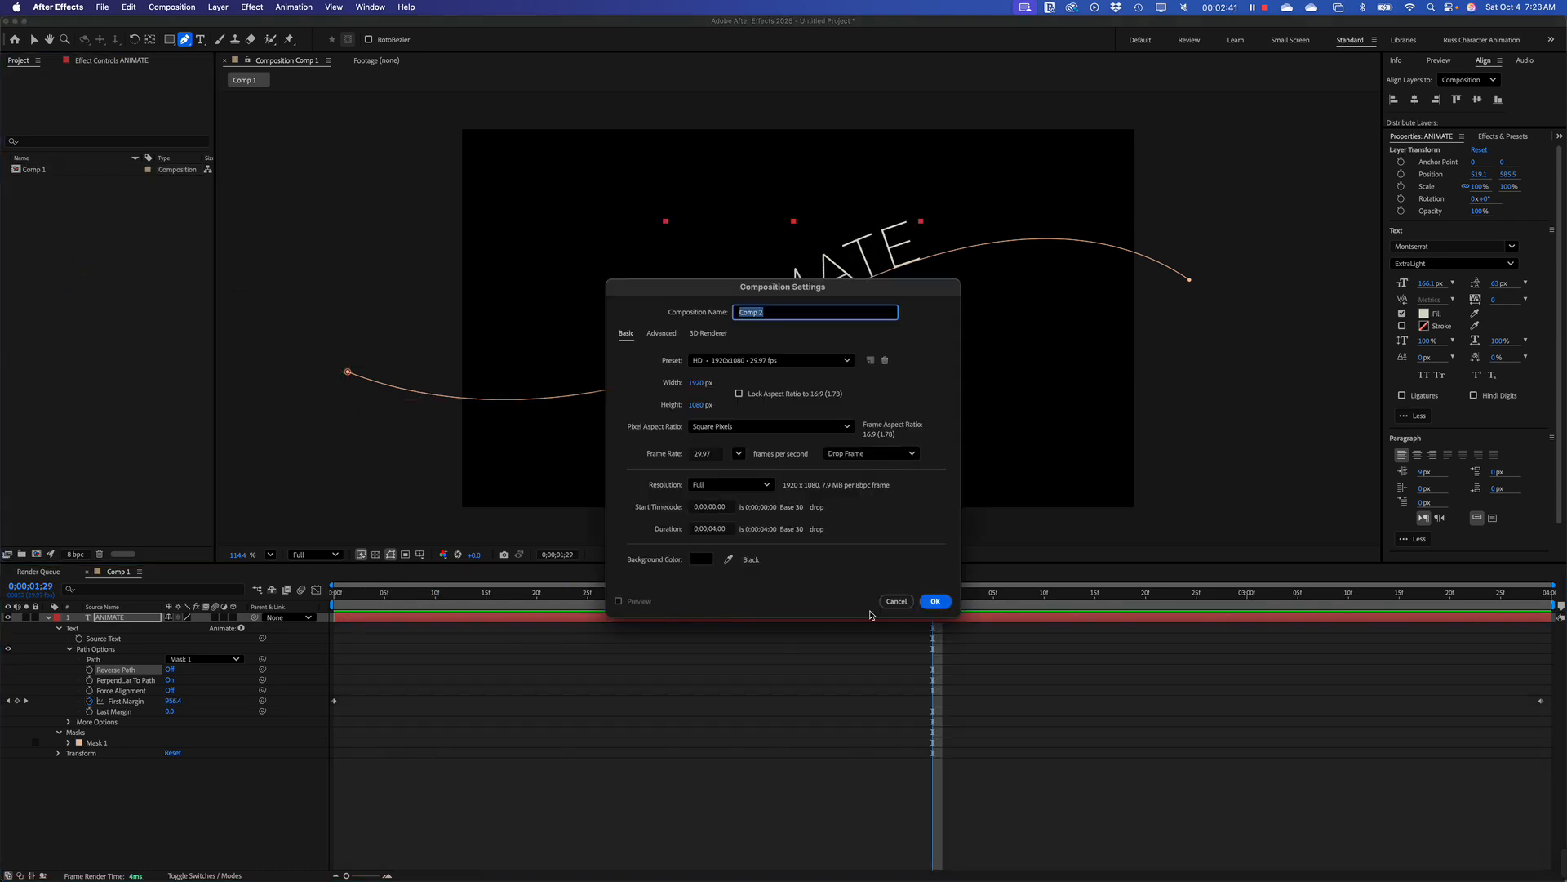
left_click(936, 605)
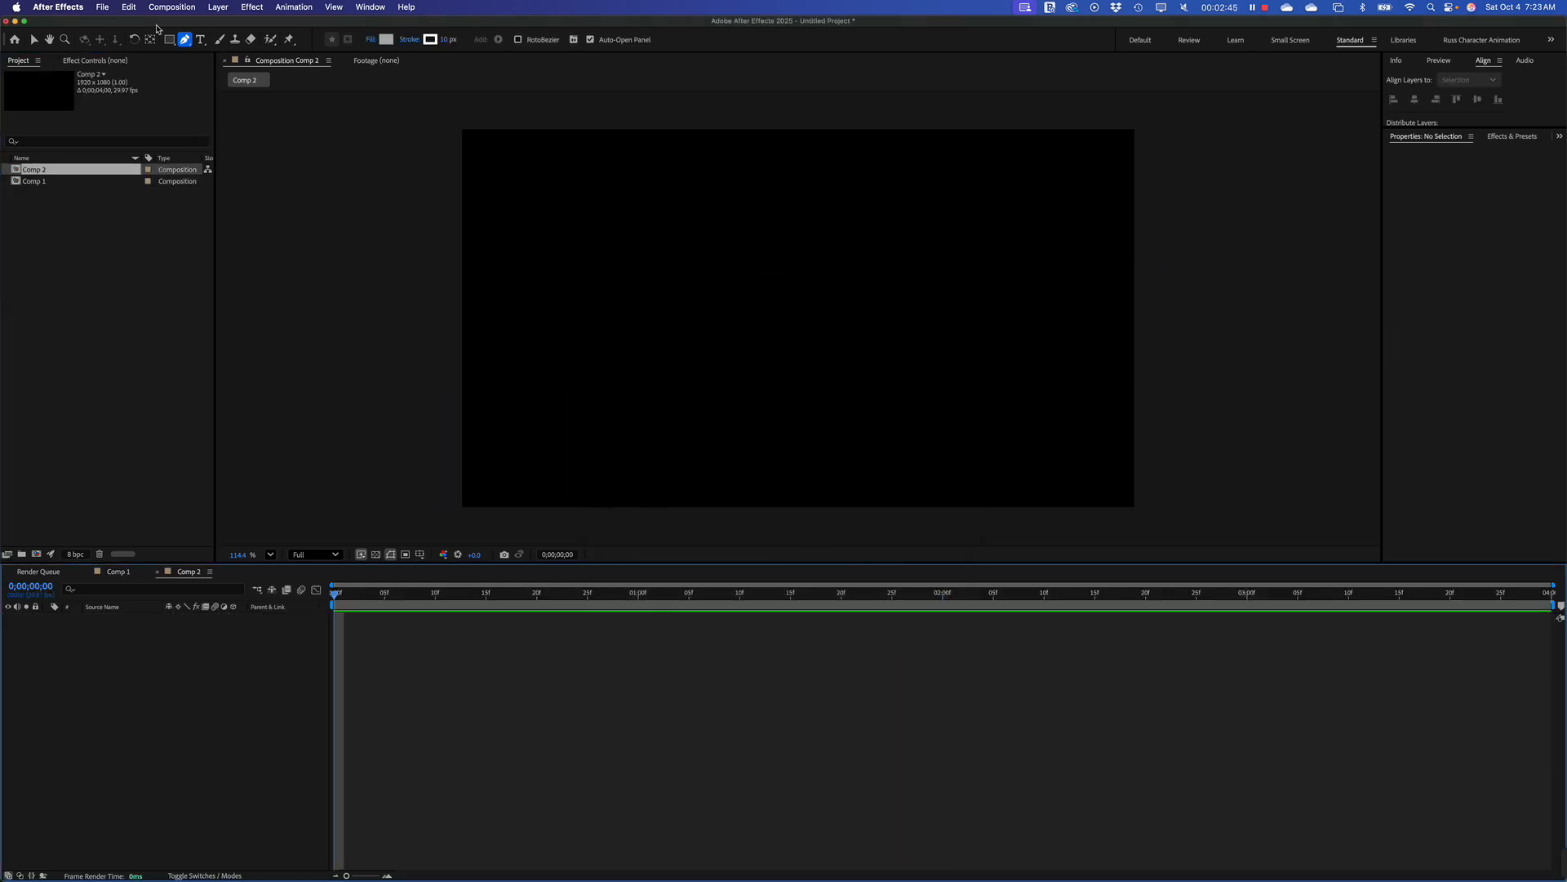
Step: Draw a small closed triangle pointing right with the Pen tool in the upper-left part of the new composition
left_click(186, 40)
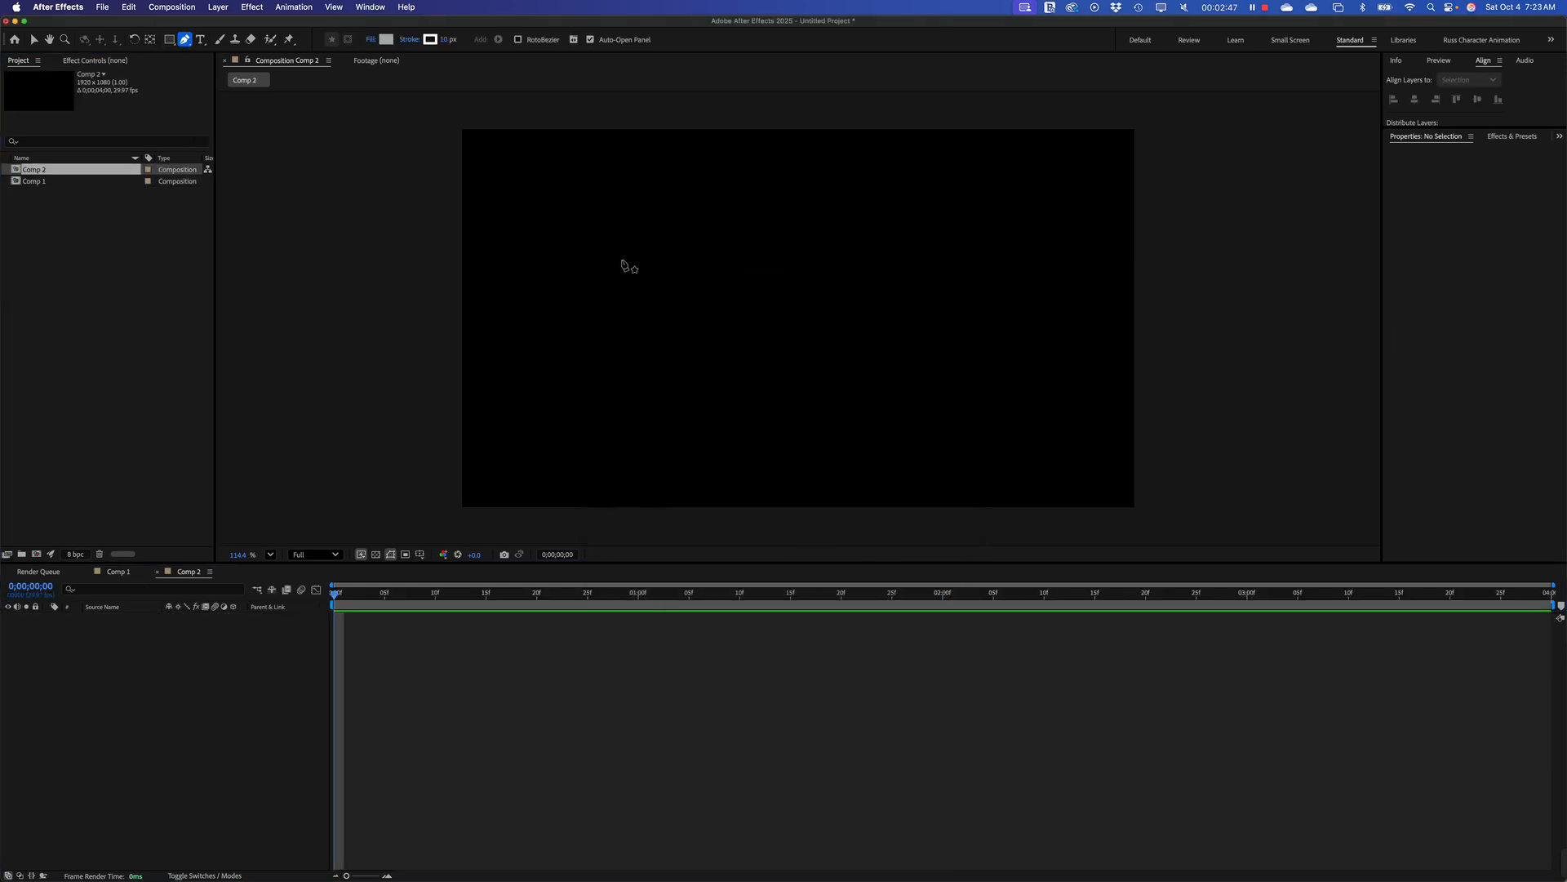
left_click(609, 249)
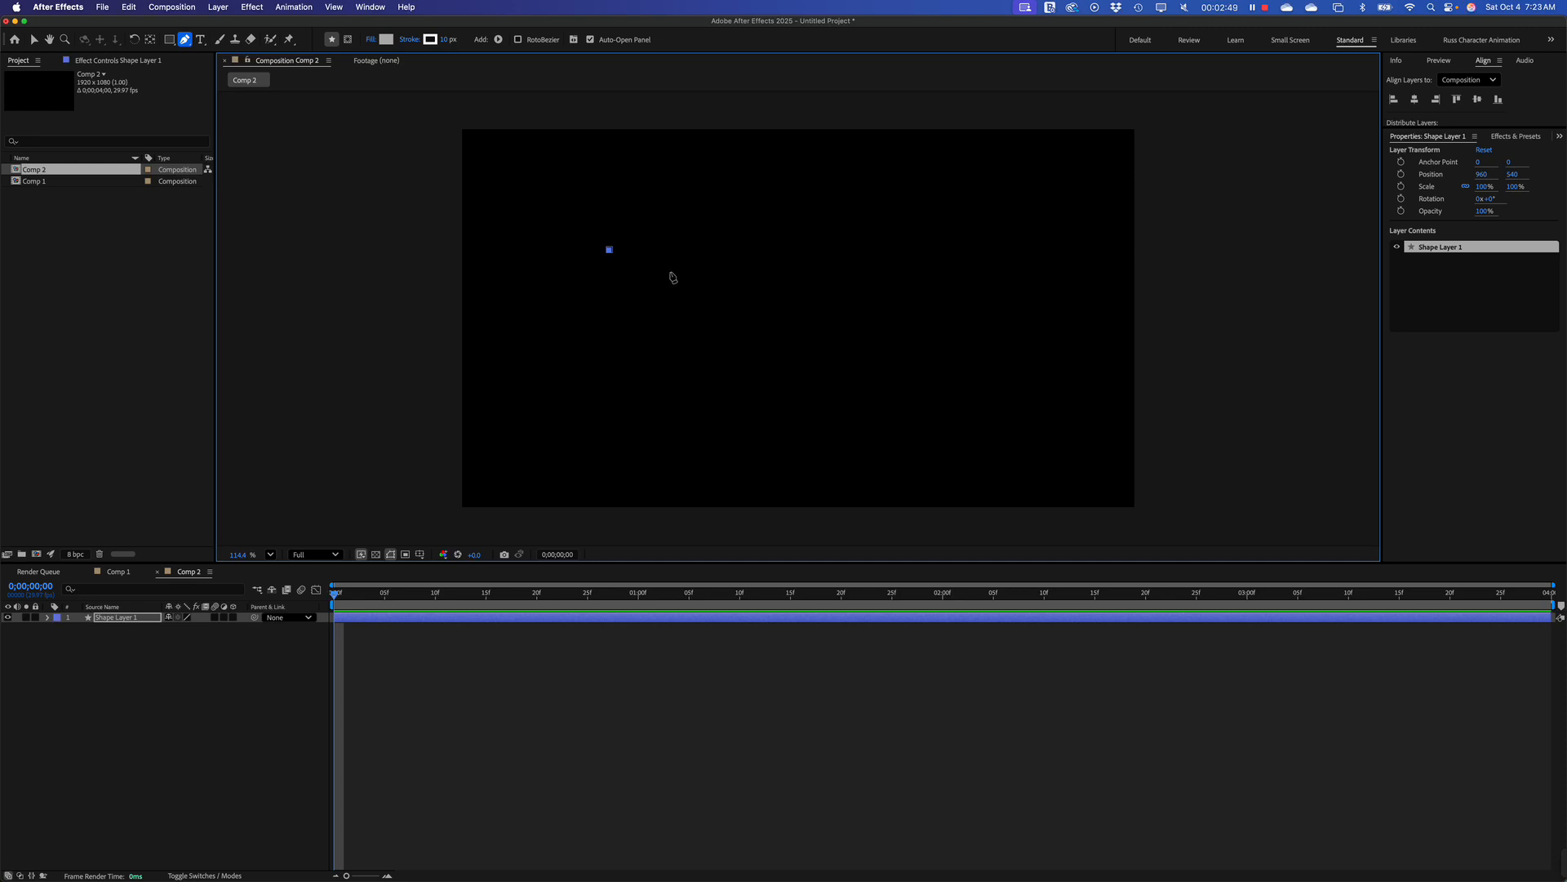
left_click(672, 269)
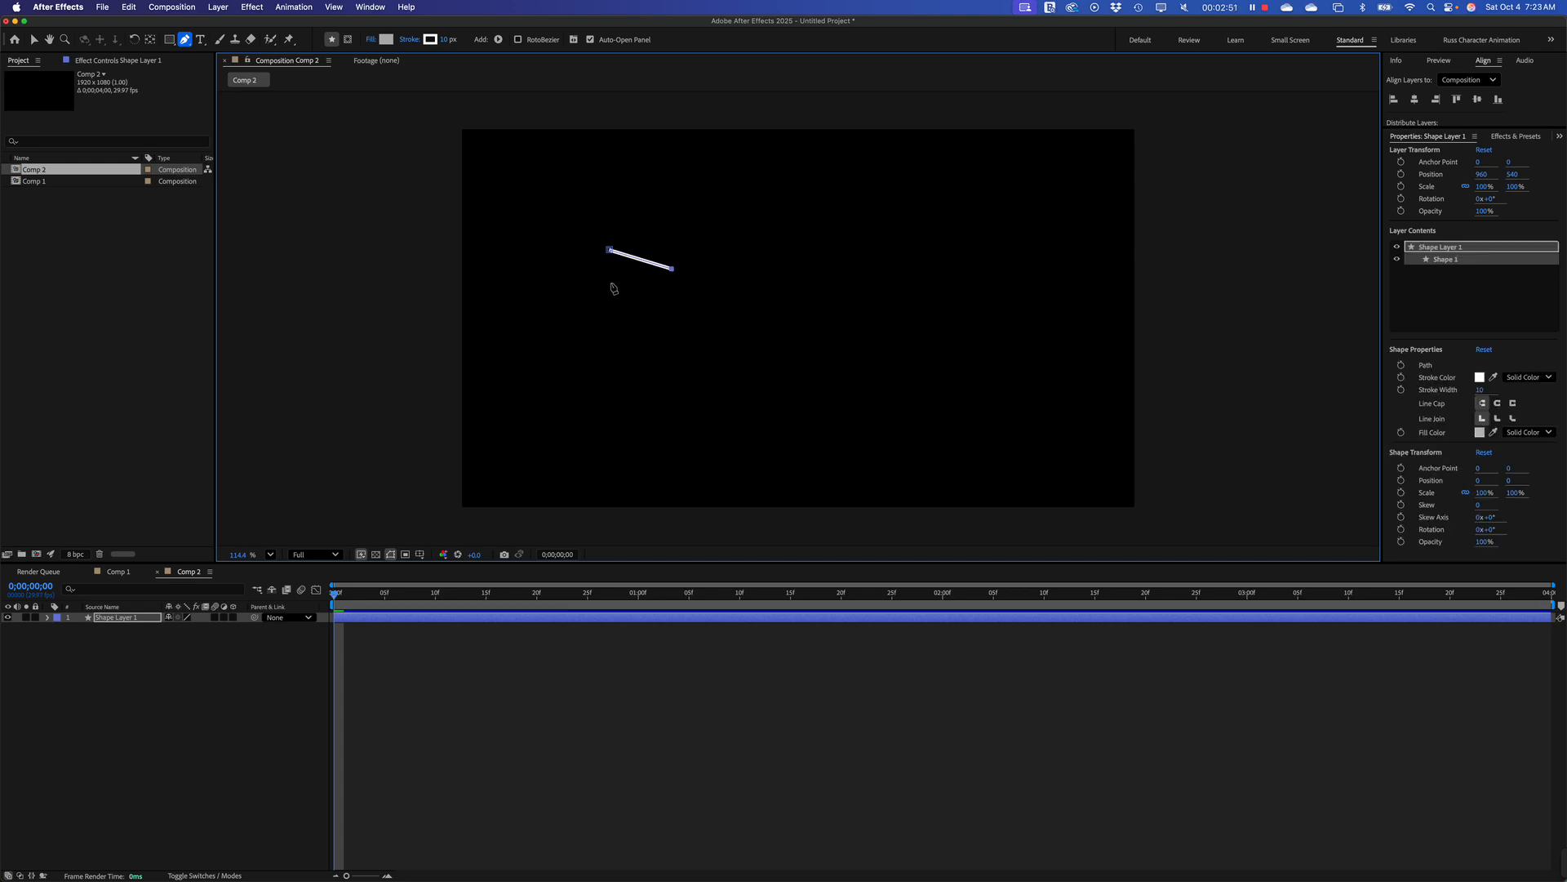
left_click(610, 286)
left_click(609, 249)
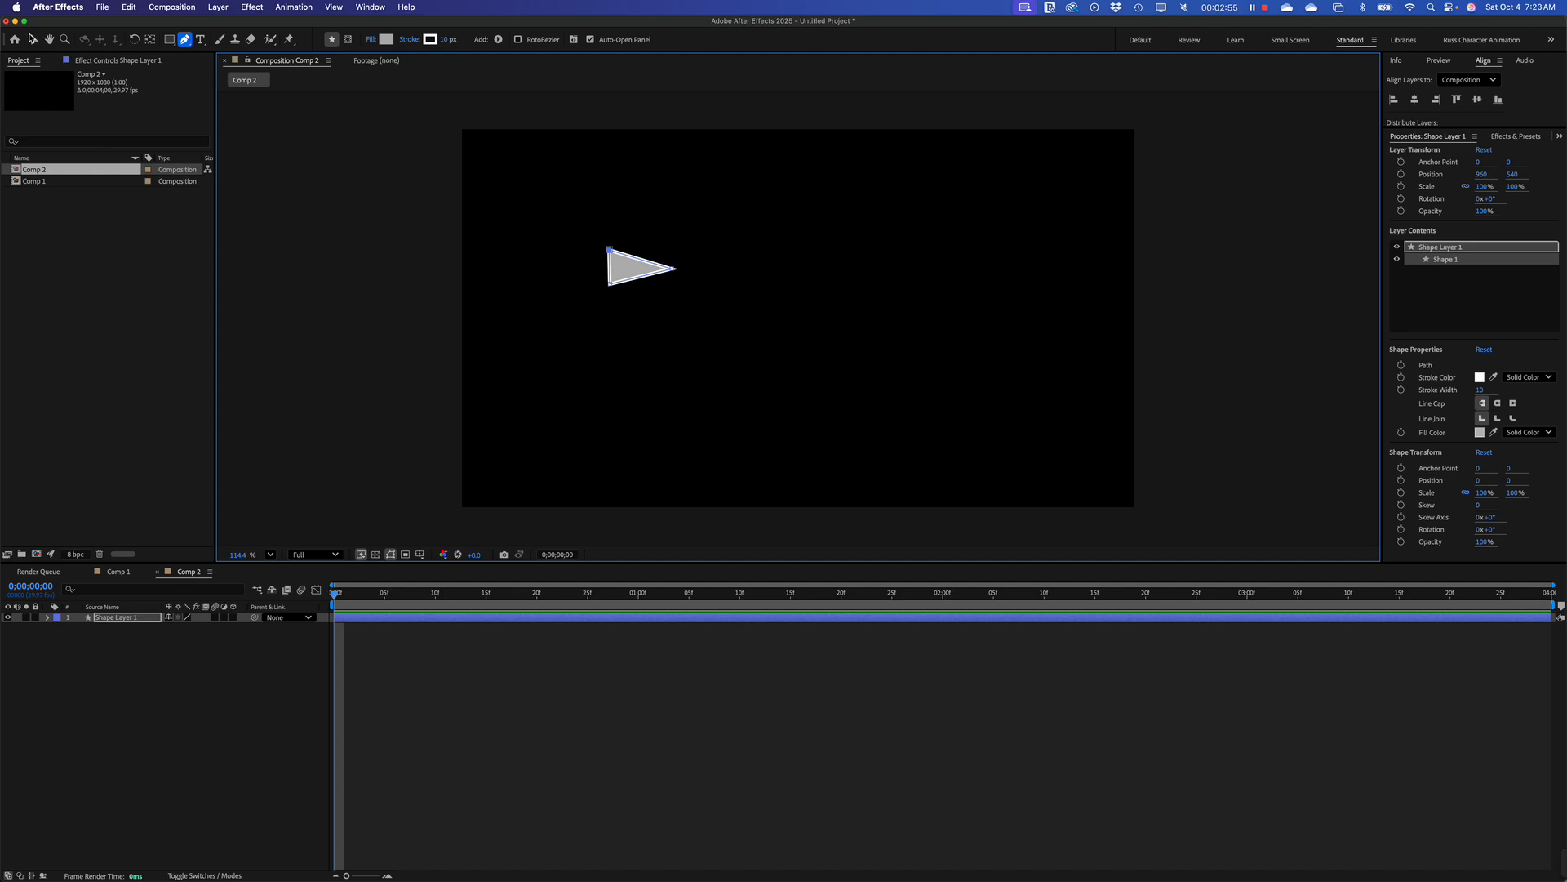
Step: Center the triangle layer's anchor point in its layer content
left_click(33, 39)
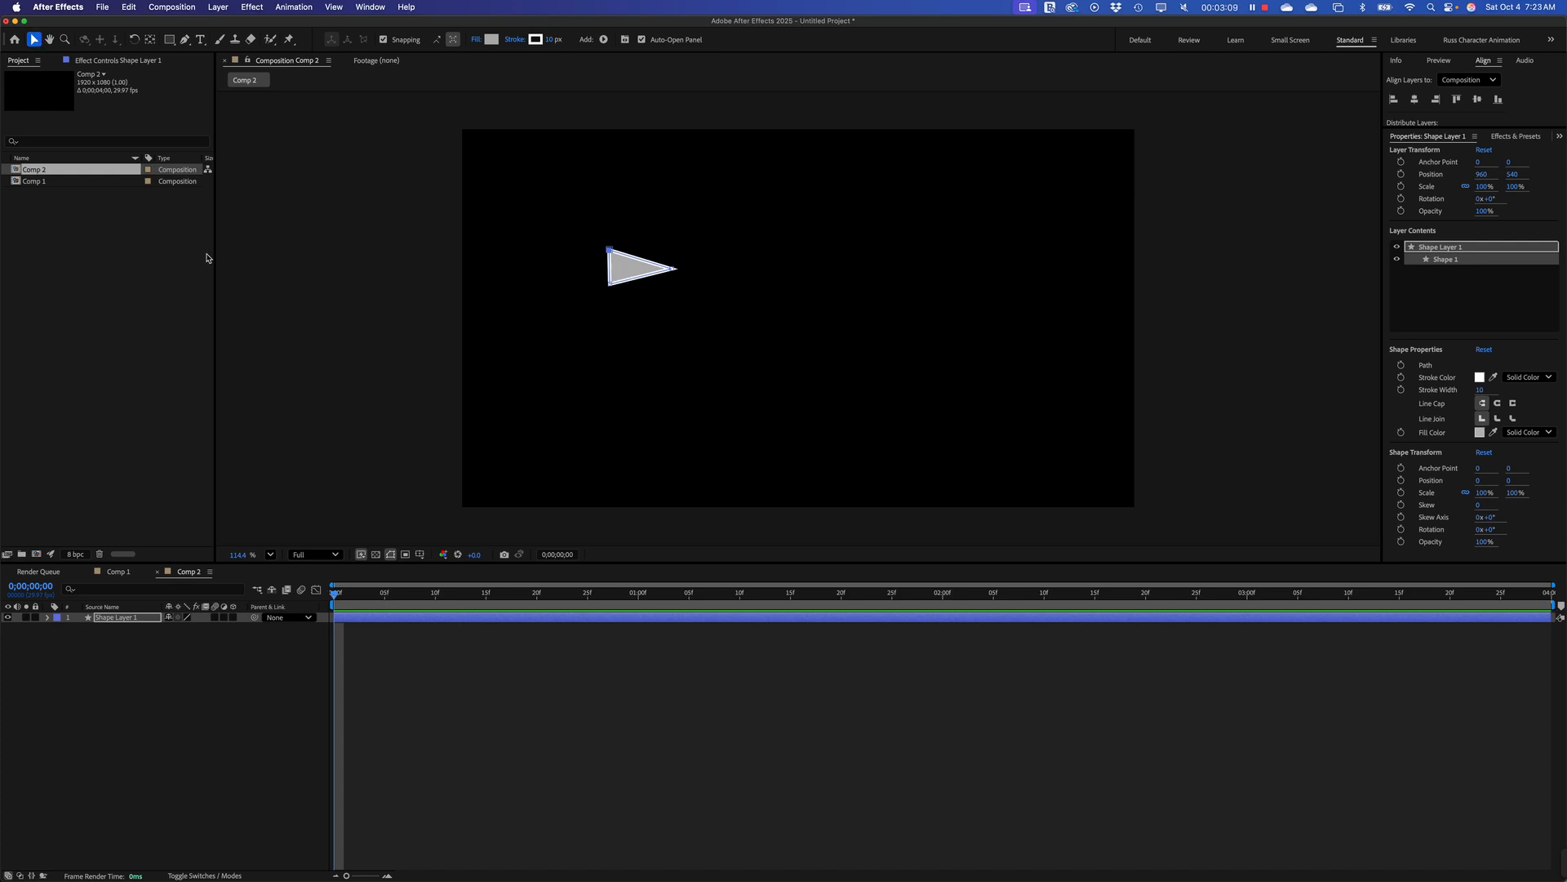
left_click(521, 366)
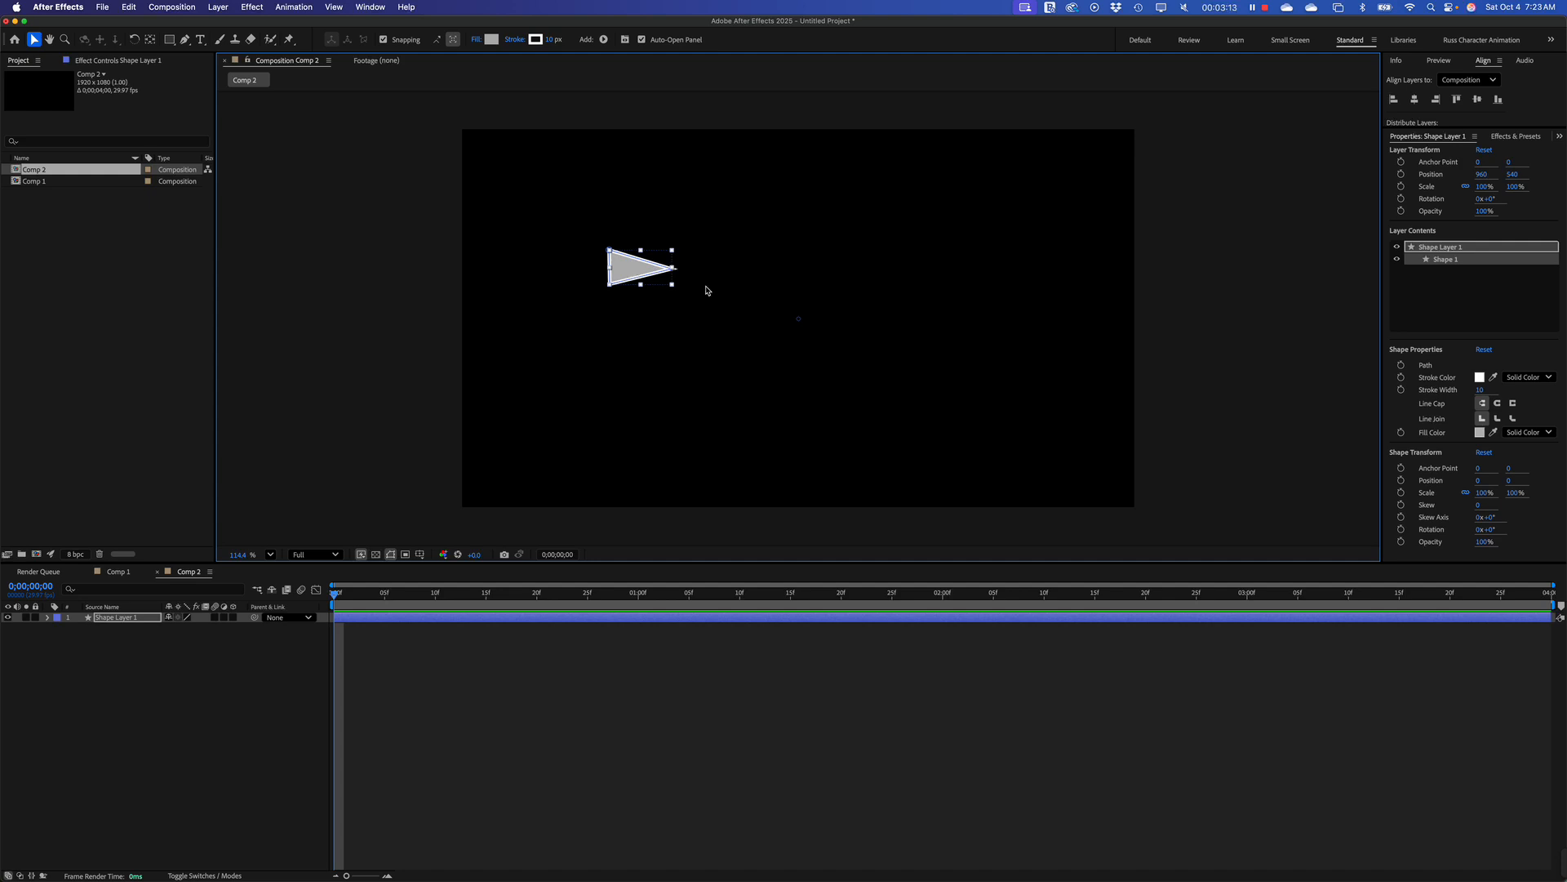
right_click(632, 275)
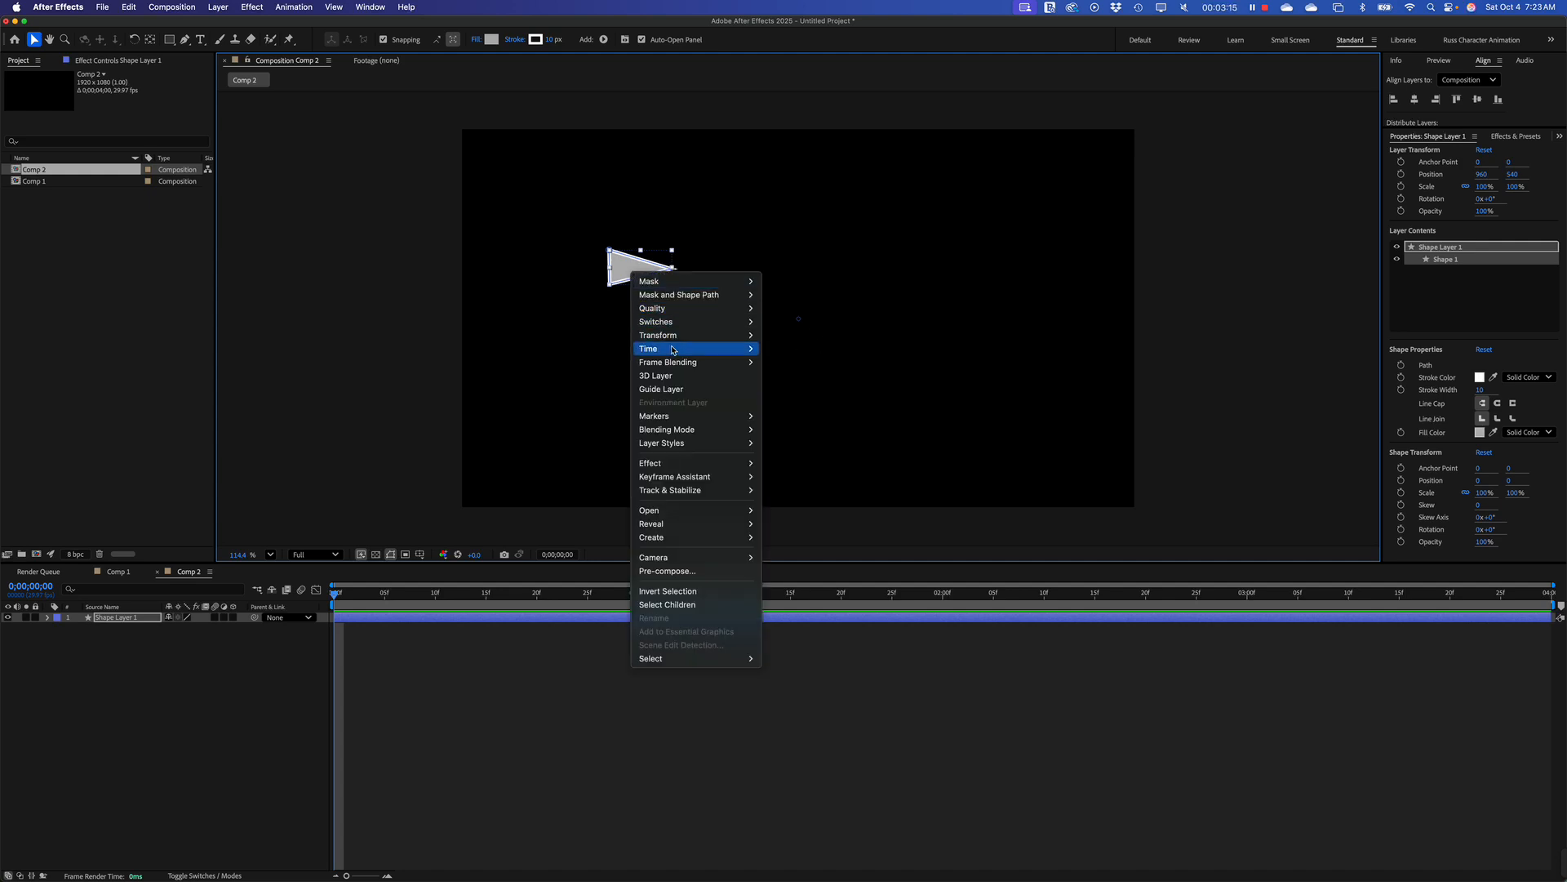
mouse_move(678, 338)
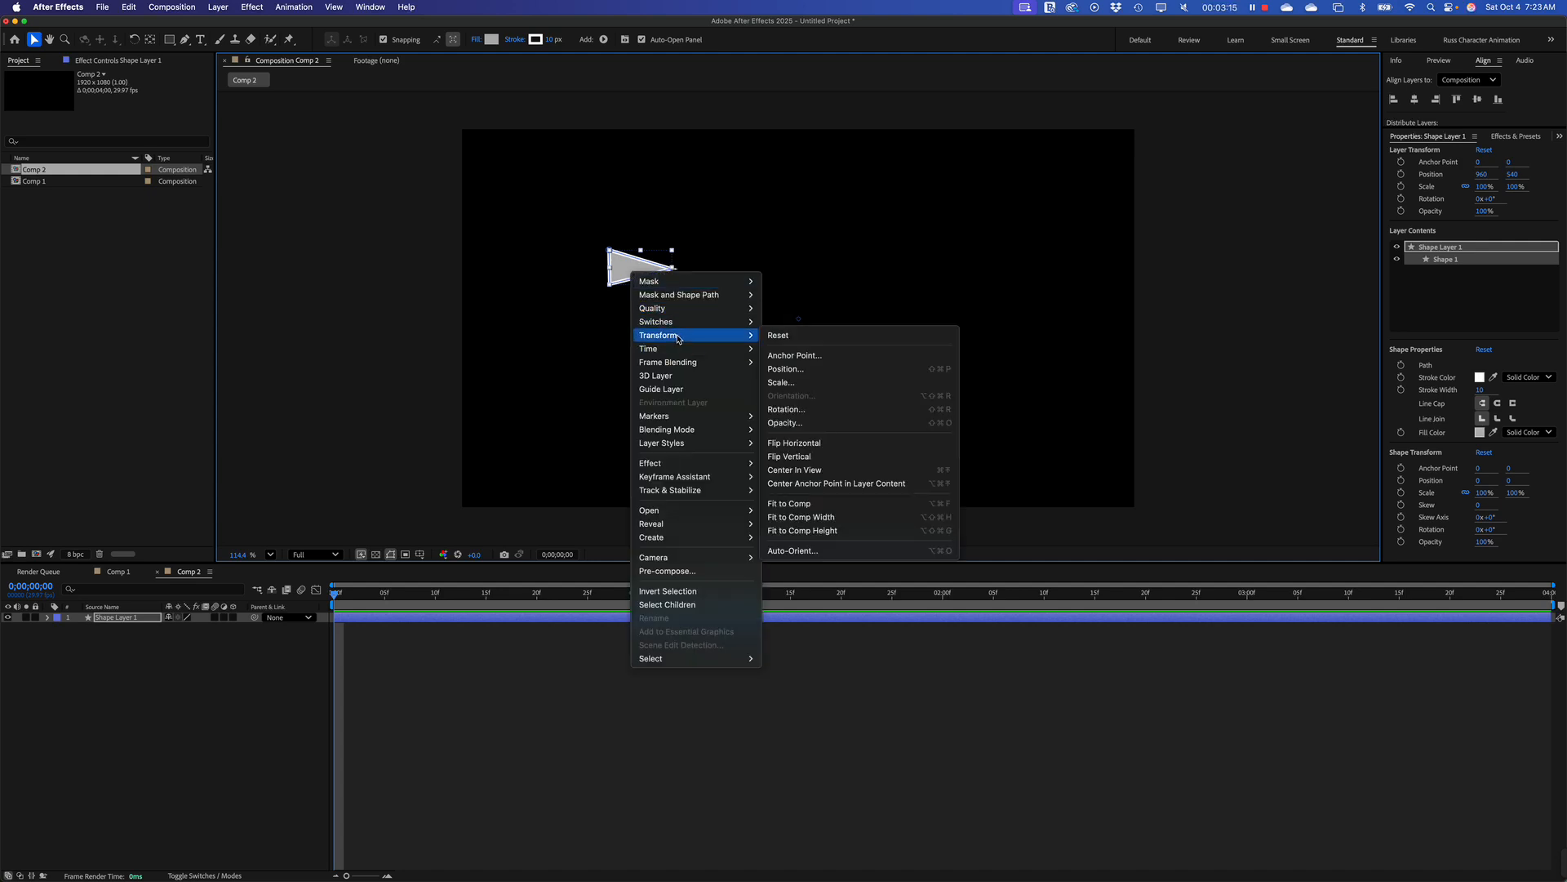
left_click(821, 484)
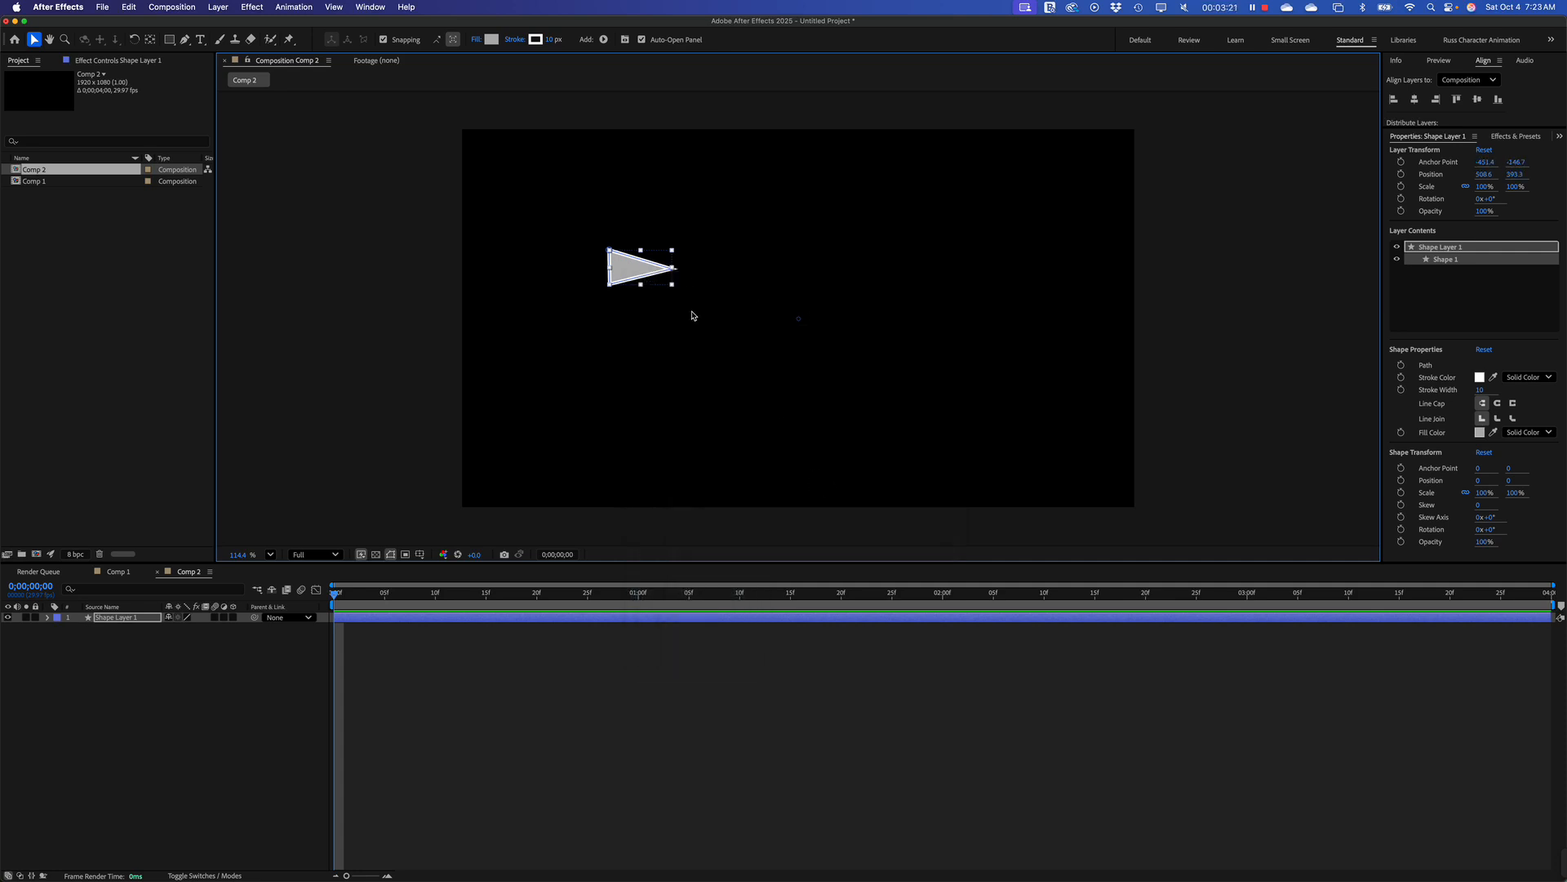
Step: Scale the triangle layer down proportionally to about 46%
left_click(627, 303)
left_click(632, 265)
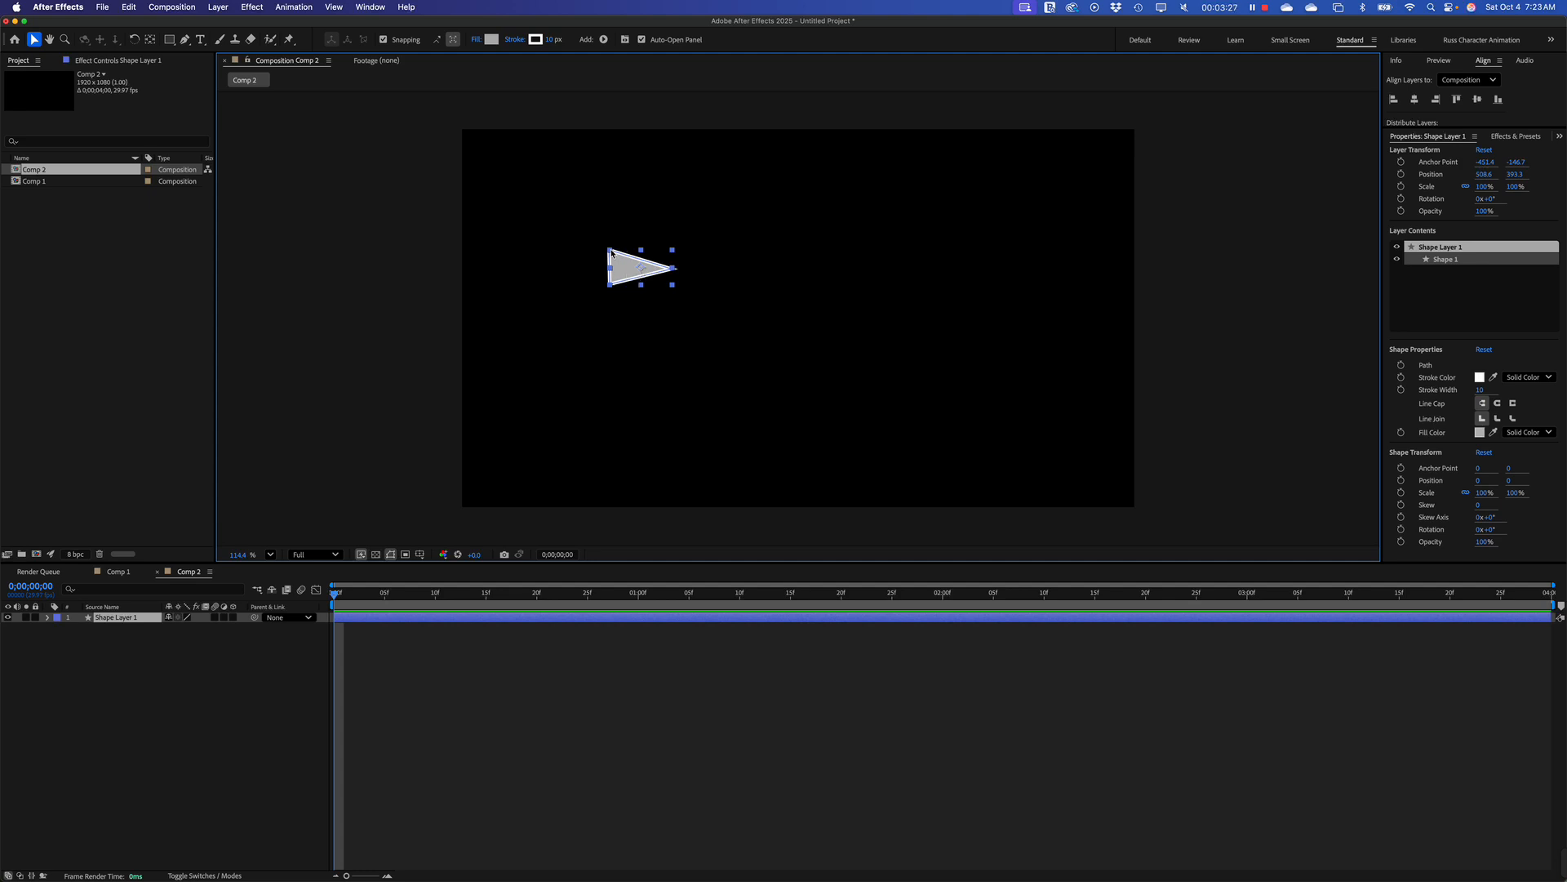
left_click_drag(612, 253, 631, 260)
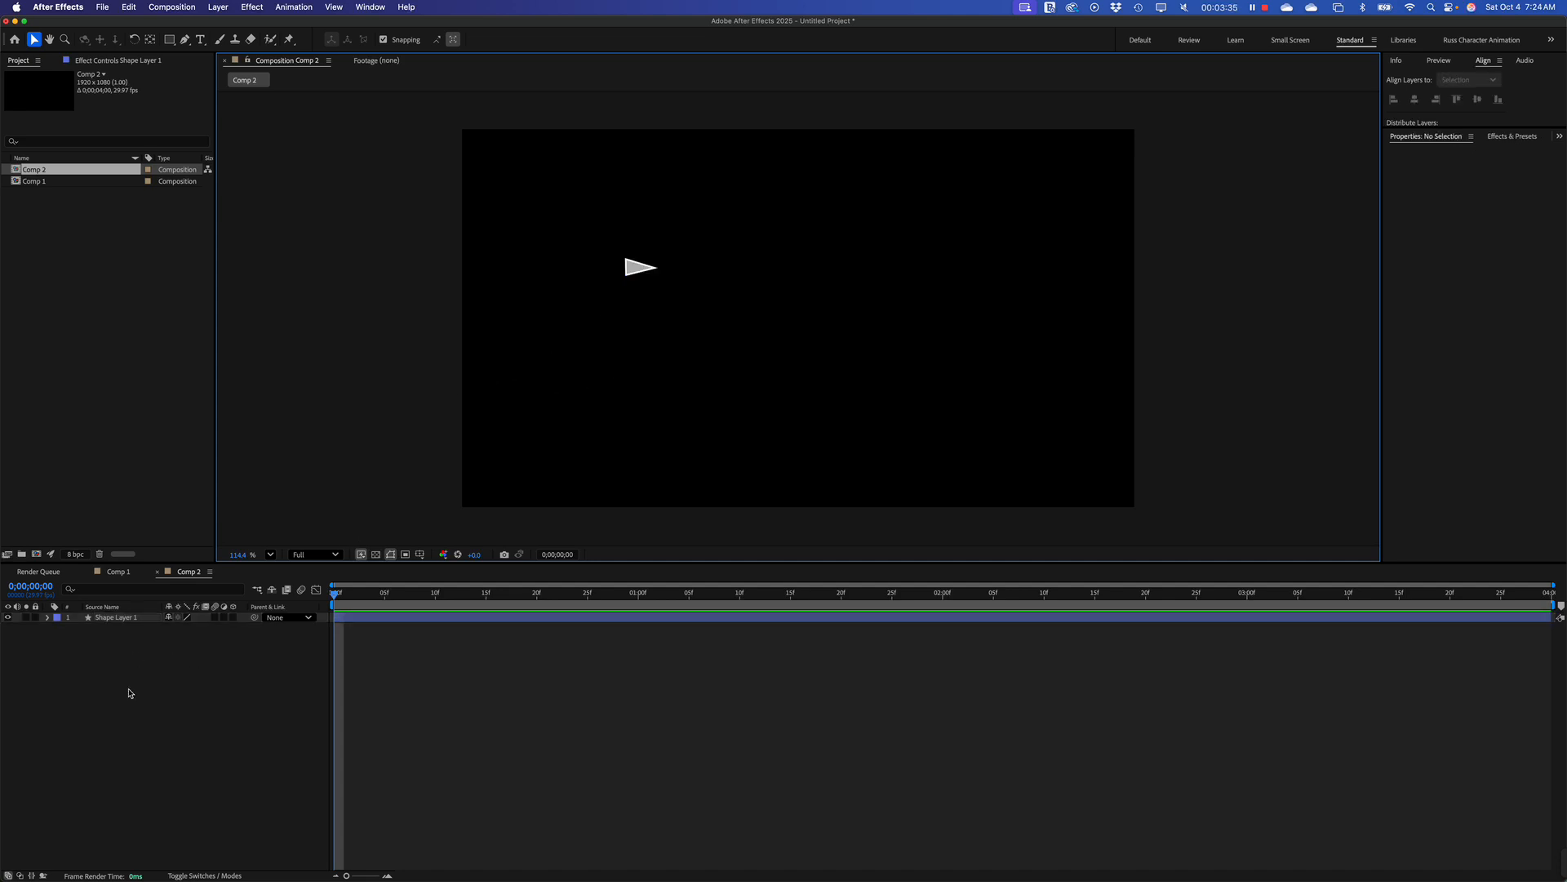
Step: Rename the triangle's shape layer to Plane and deselect it
left_click(118, 619)
key("Return")
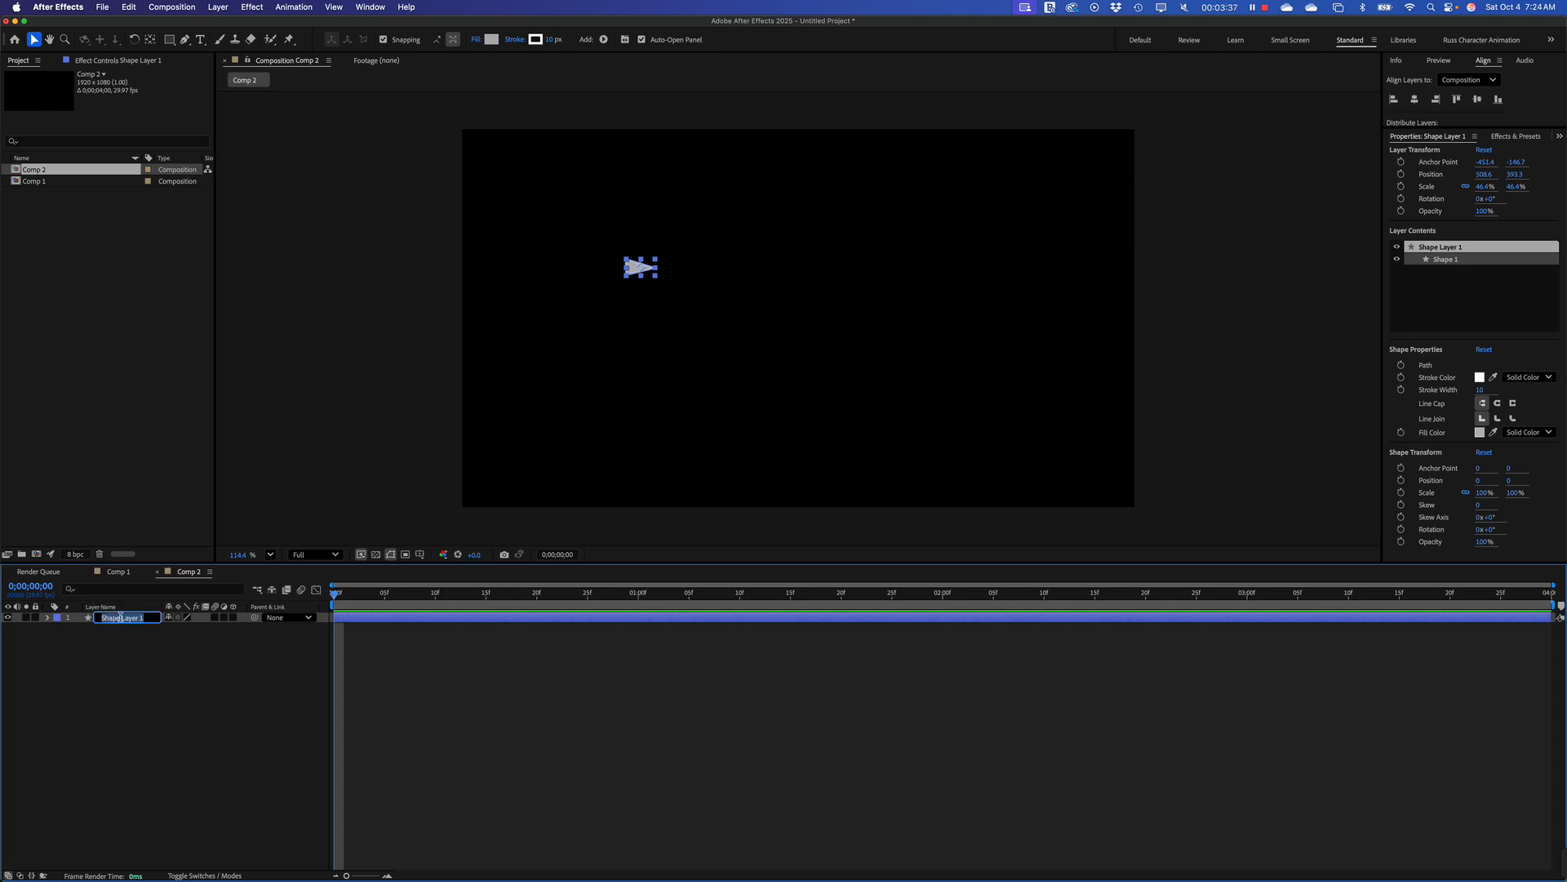
type("Plane")
key("Return")
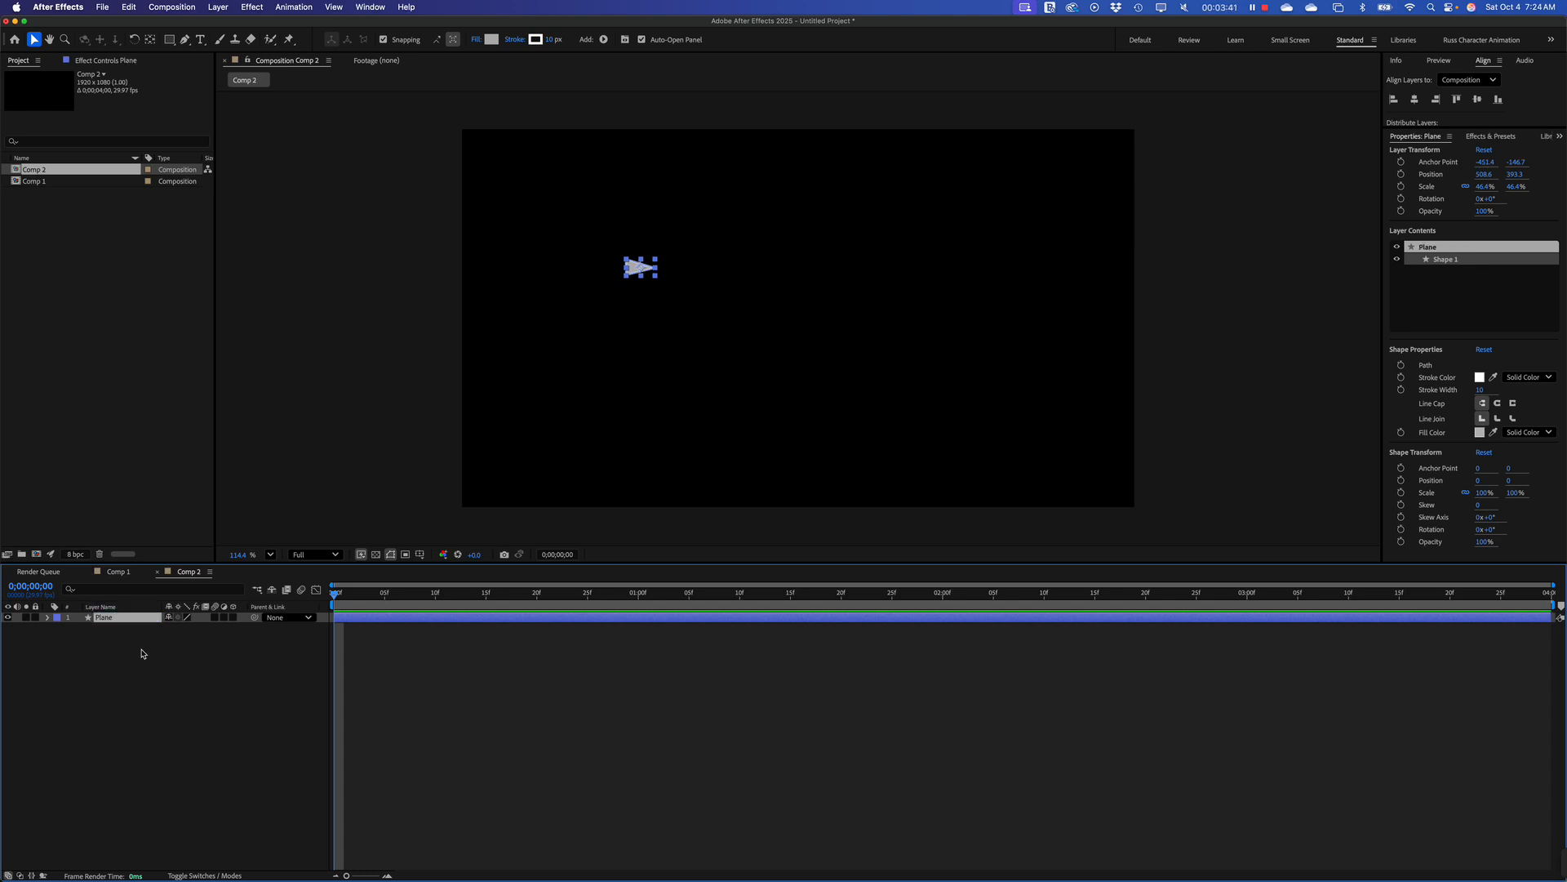
left_click(118, 661)
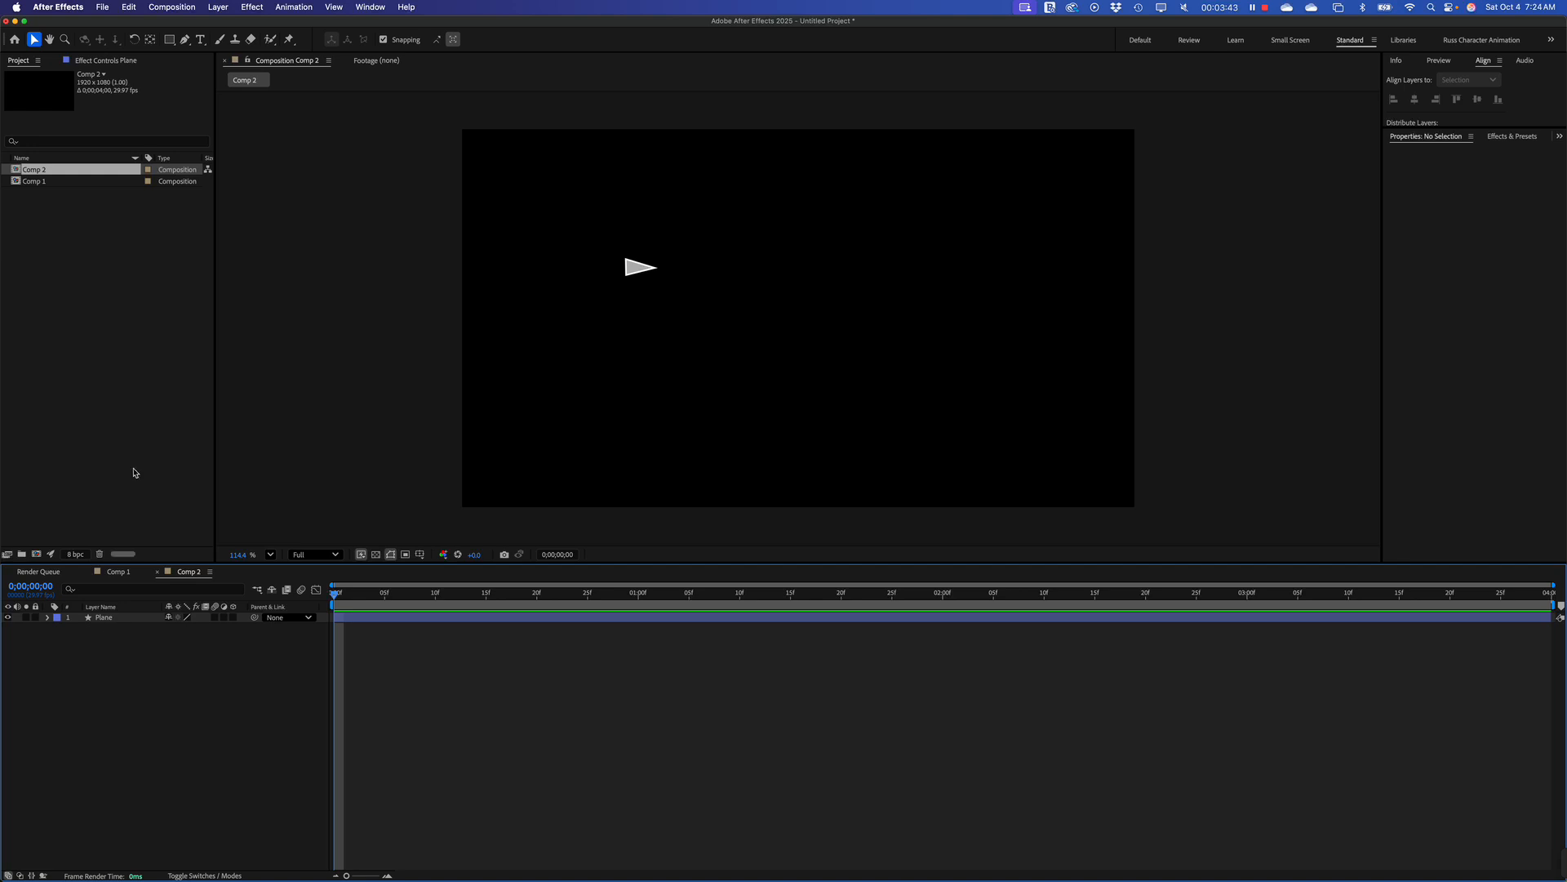
Step: Draw a three-point S-shaped curve with the Pen tool, starting beyond the composition's left edge and ending beyond its right edge
left_click(184, 40)
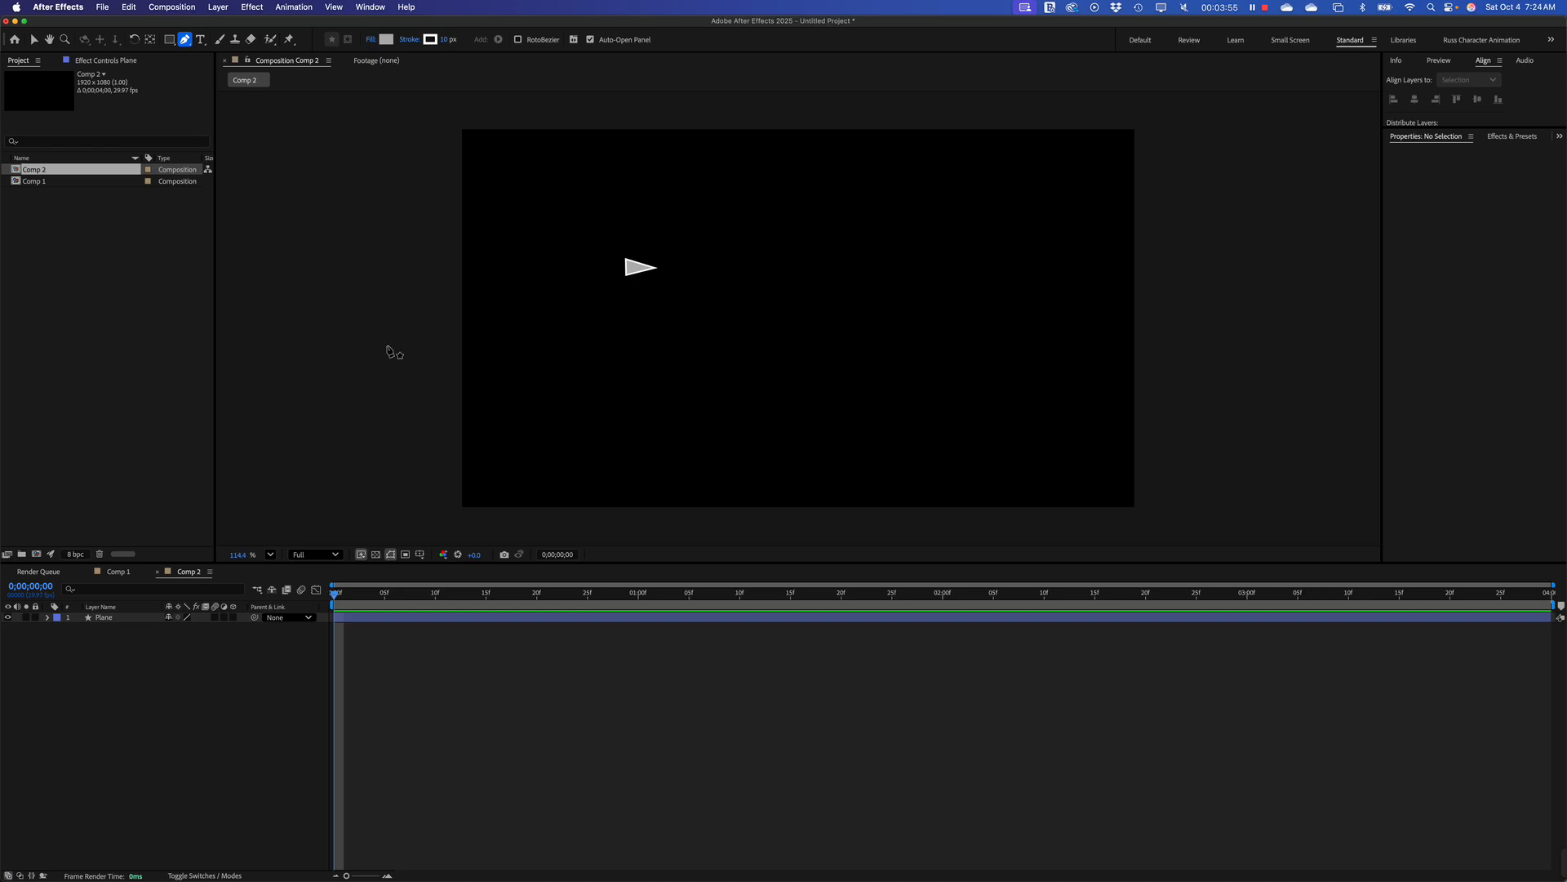
left_click_drag(350, 302, 412, 358)
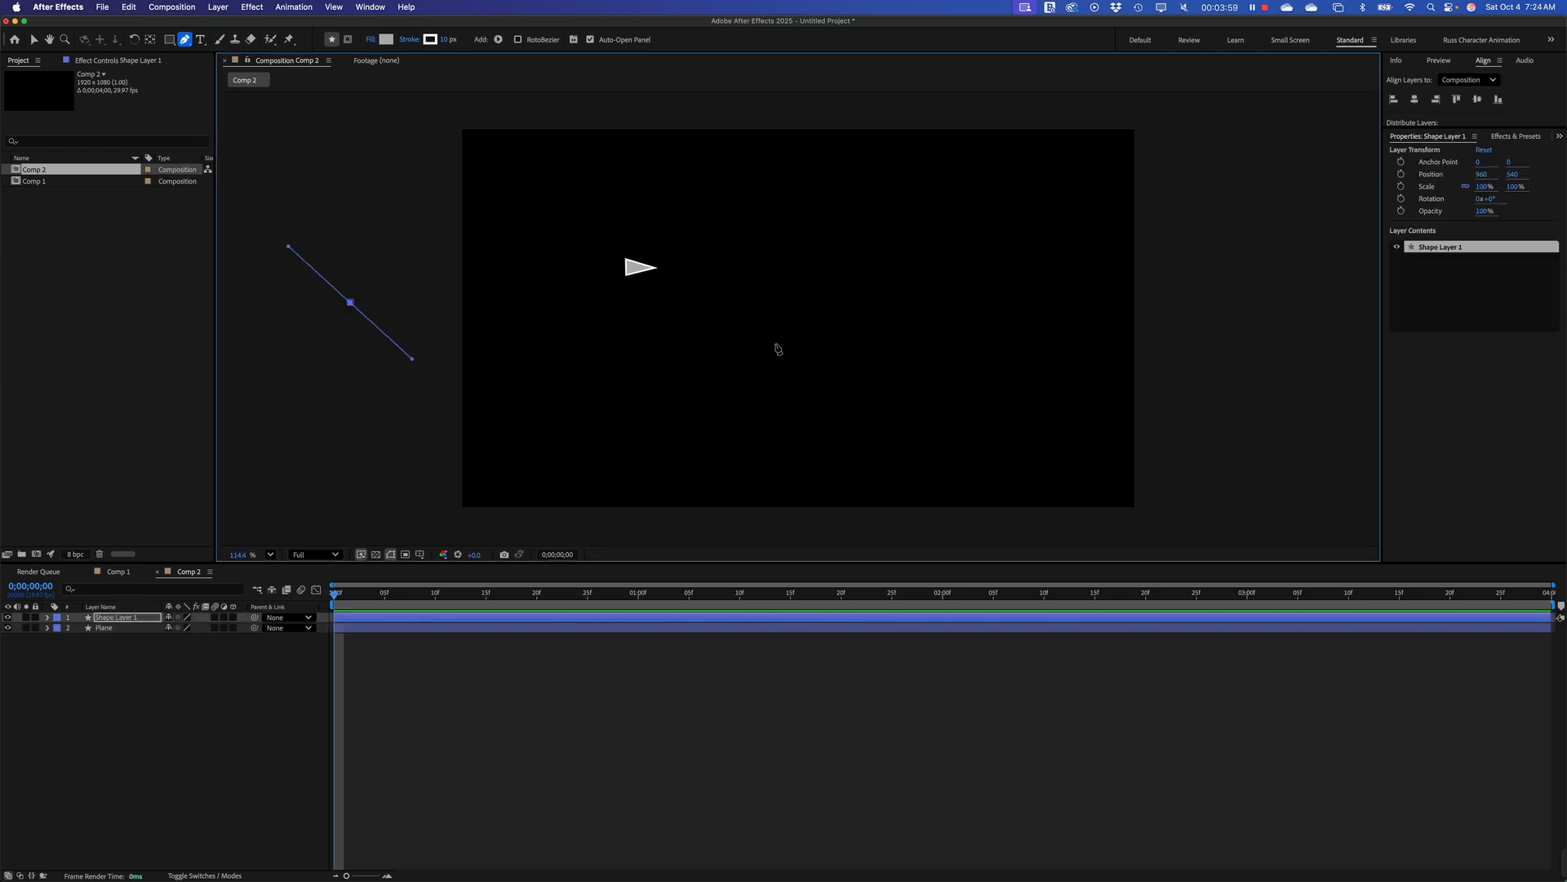
left_click_drag(808, 373, 1057, 273)
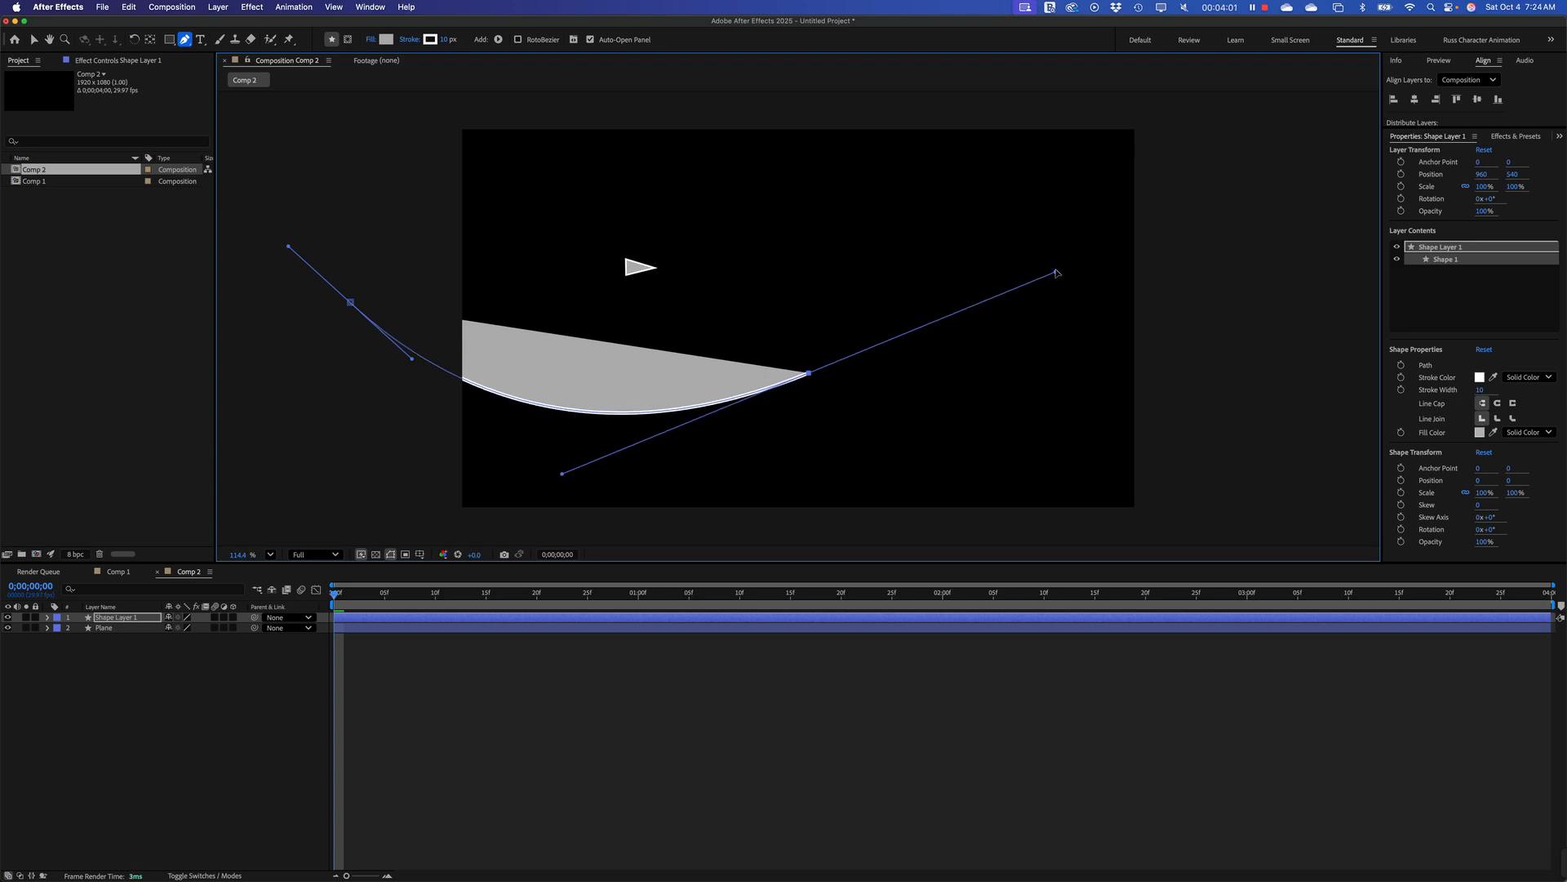
left_click_drag(1267, 279, 1424, 338)
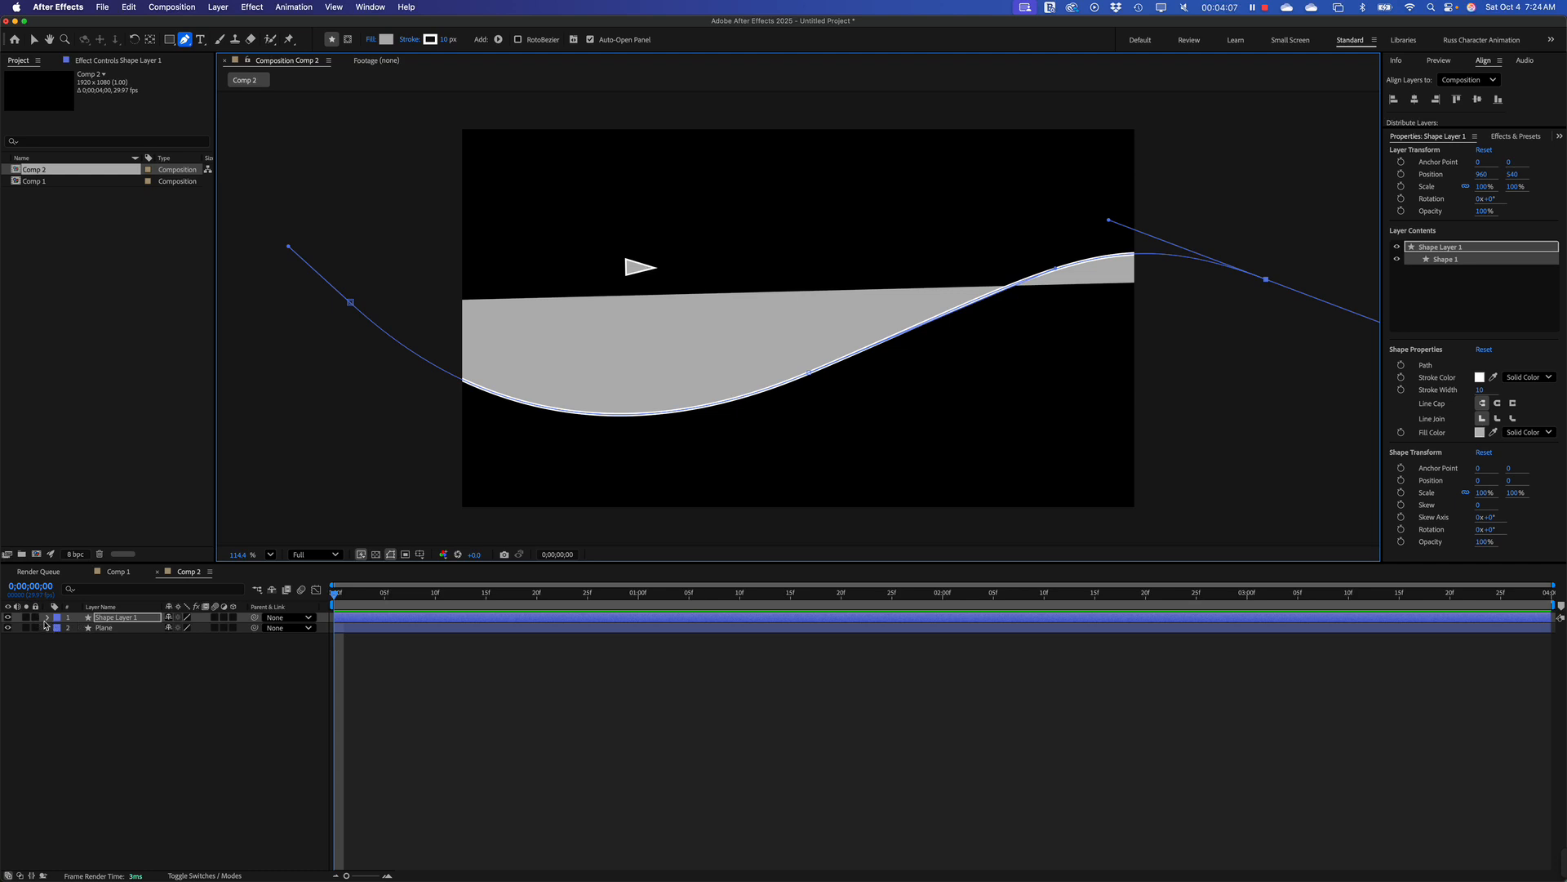
left_click(34, 39)
Step: Expand the curve's shape layer to its Path property, copy the path, and hide the layer
left_click(47, 618)
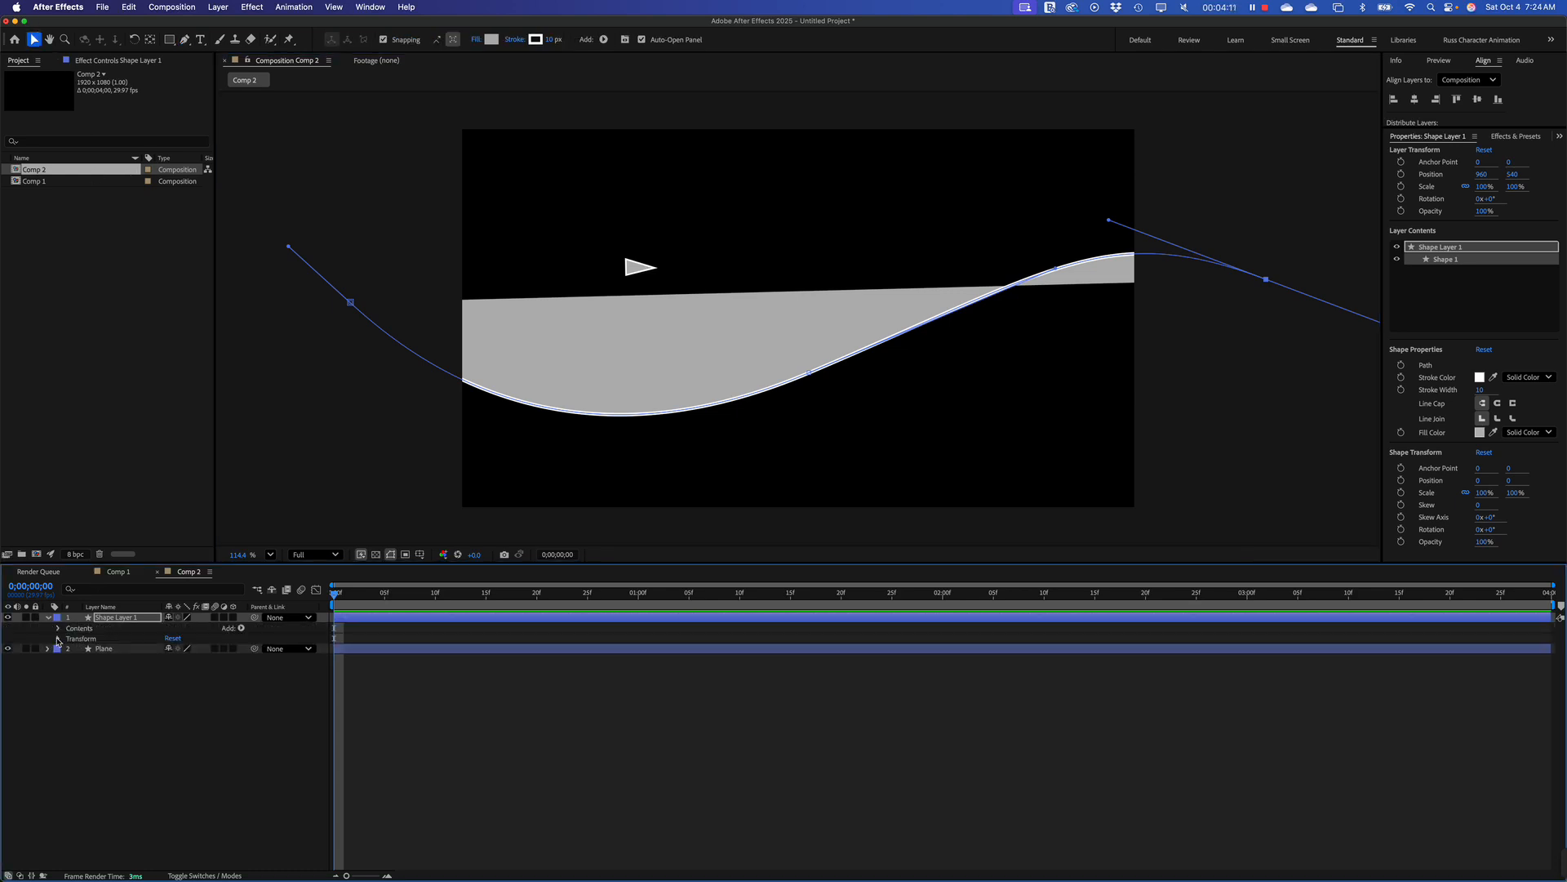
left_click(59, 629)
left_click(68, 639)
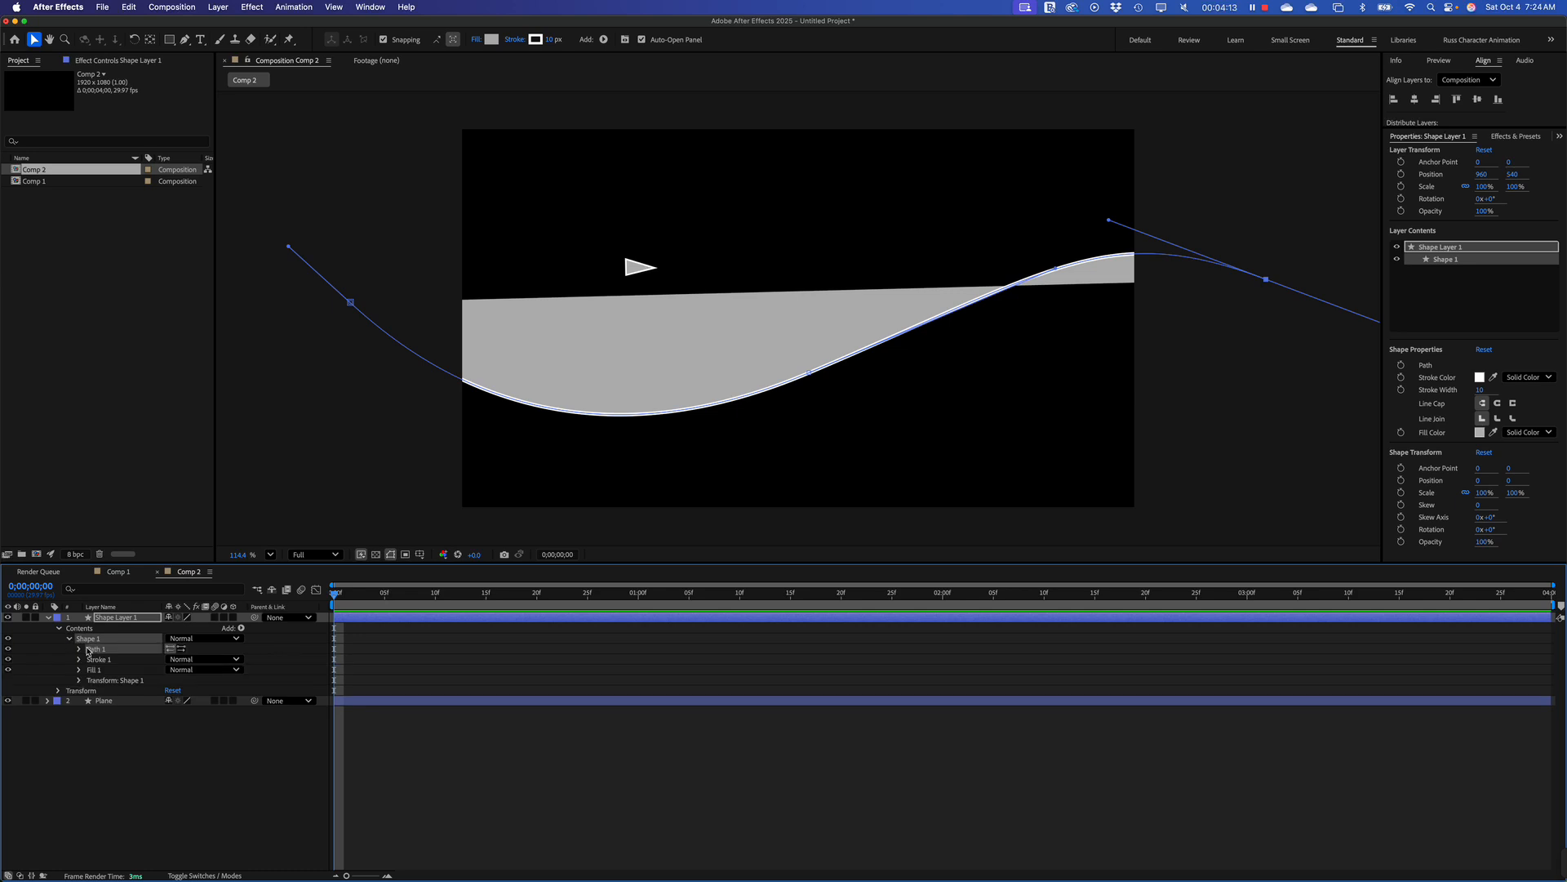
left_click(79, 649)
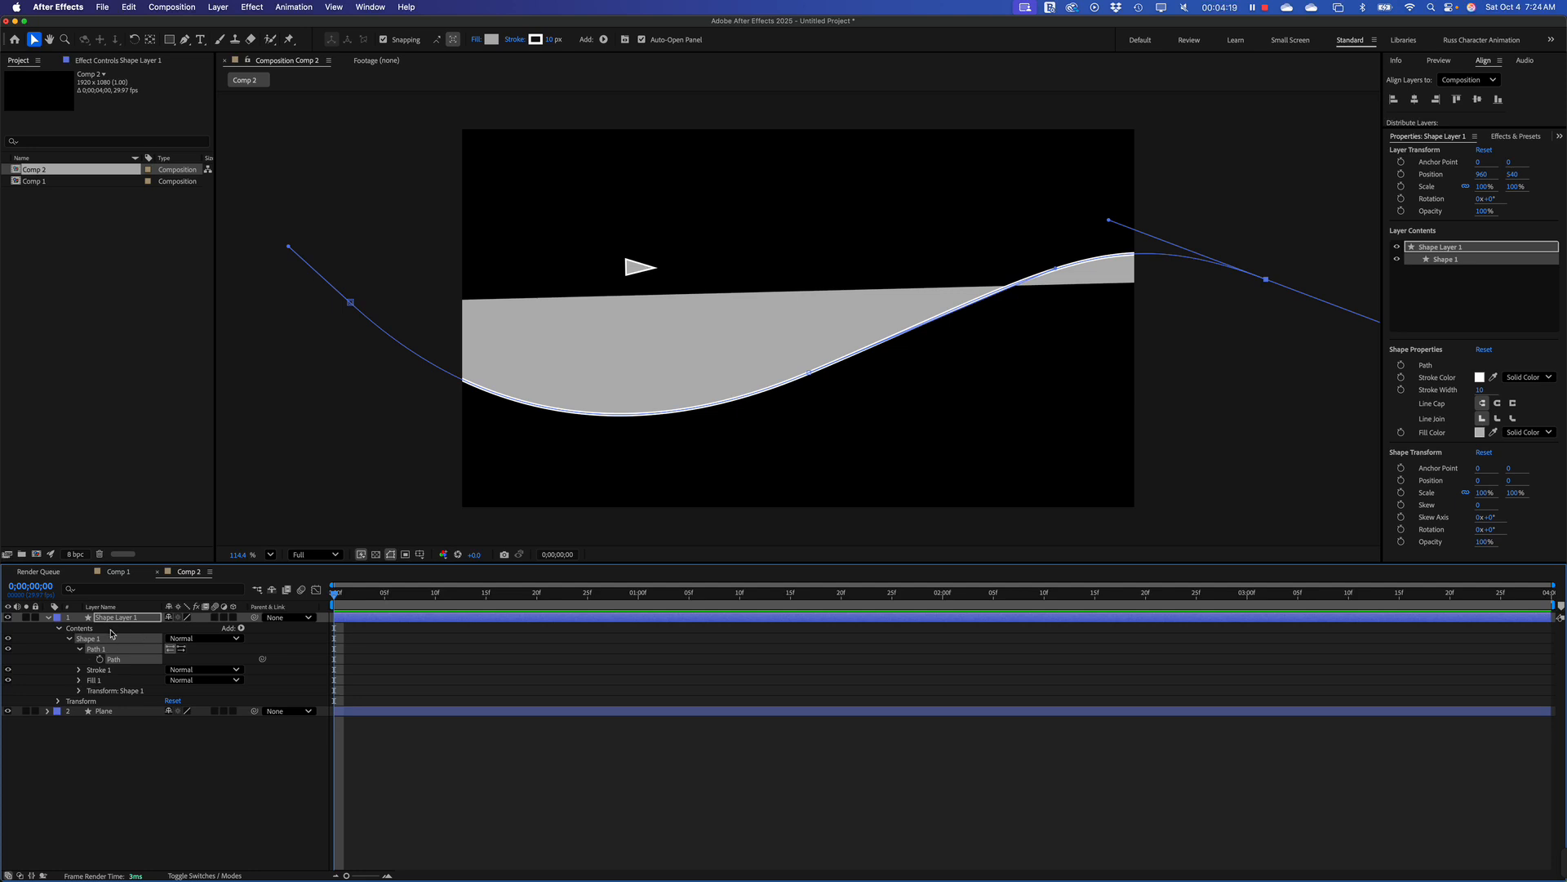
left_click(9, 618)
left_click(116, 805)
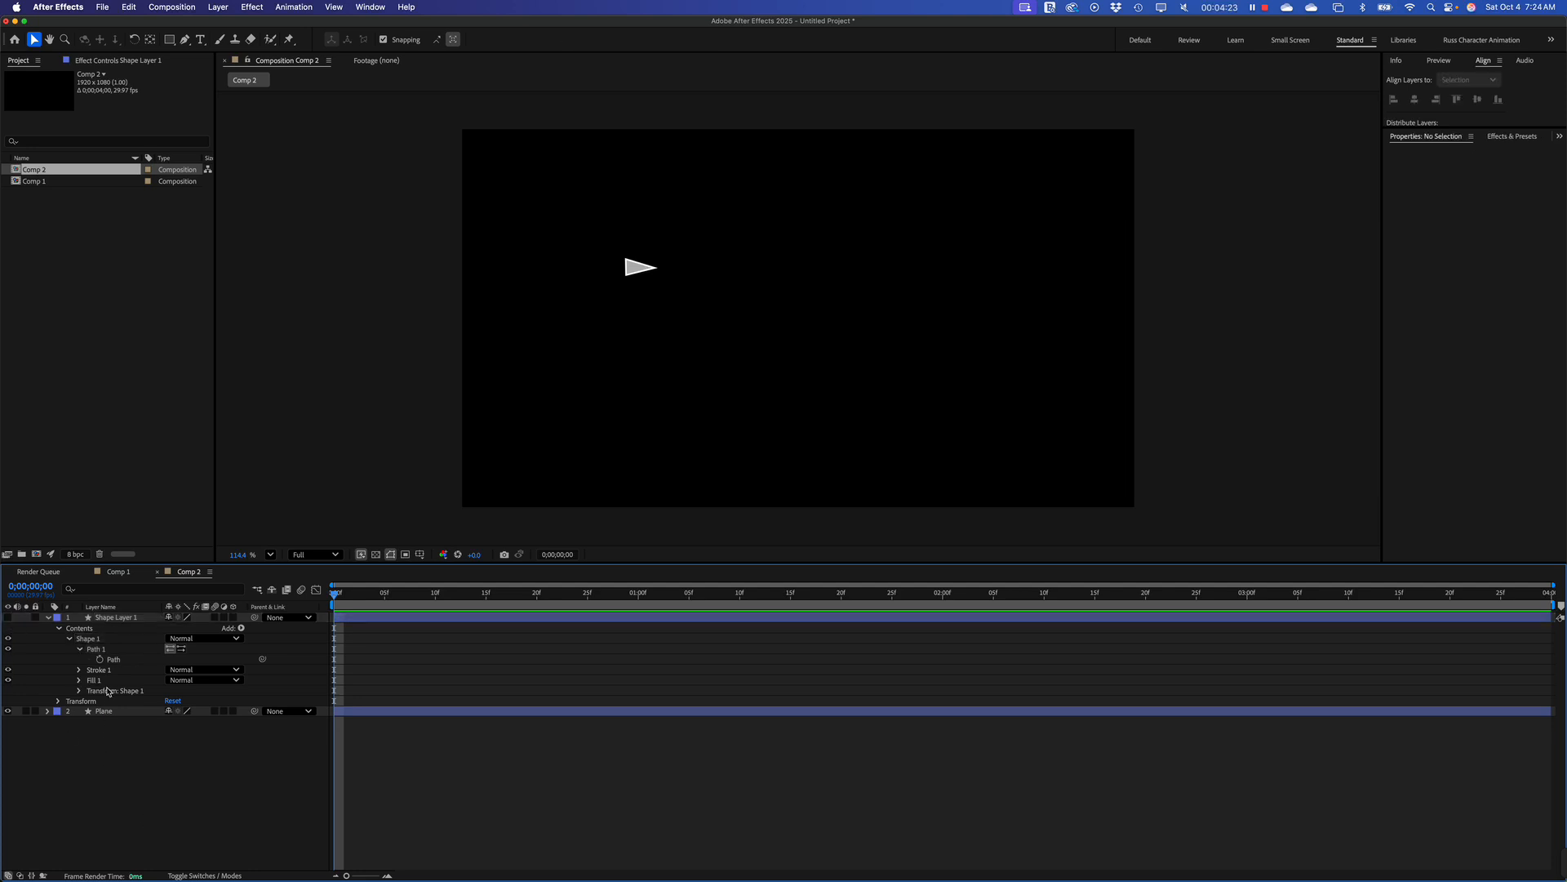
Step: Paste the copied path into the Plane layer's Position property and scrub through the resulting motion
left_click(98, 715)
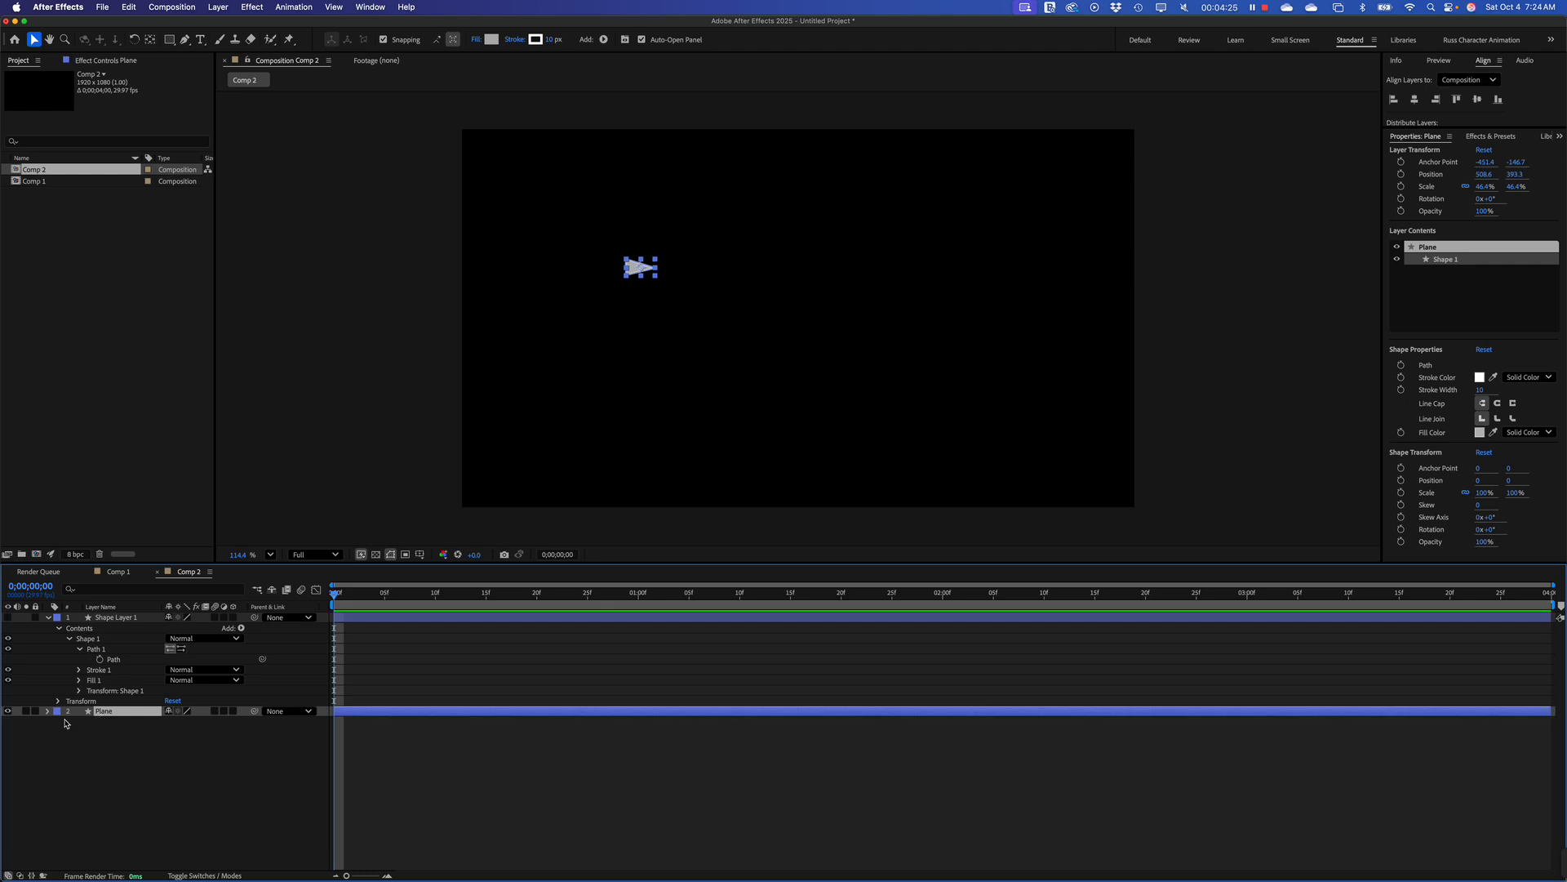
key("p")
left_click(102, 733)
left_click(102, 728)
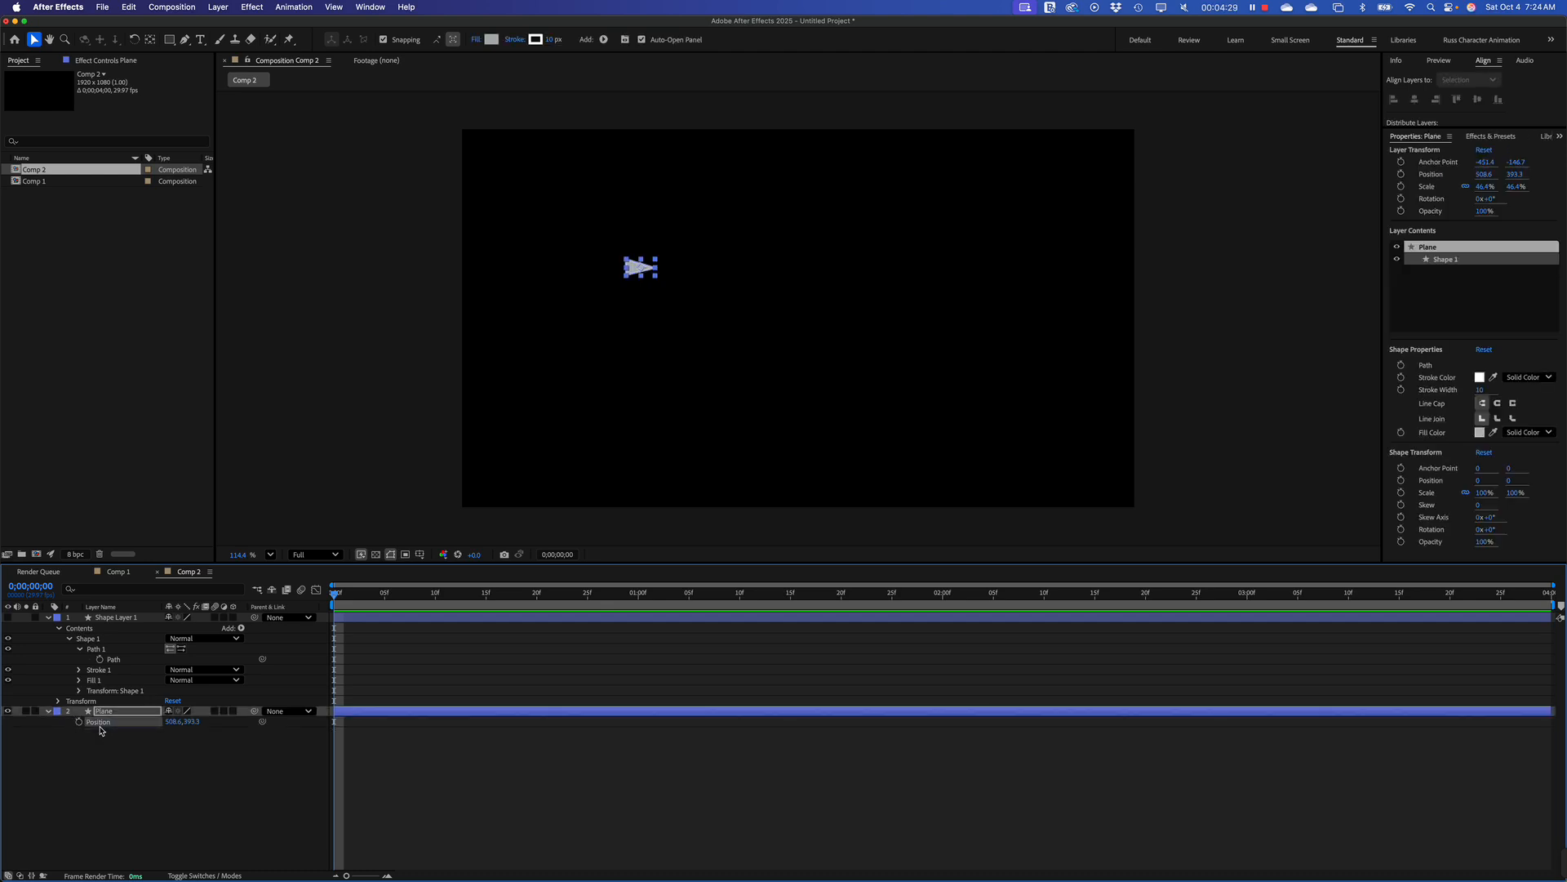
left_click_drag(102, 729, 400, 574)
key("super+v")
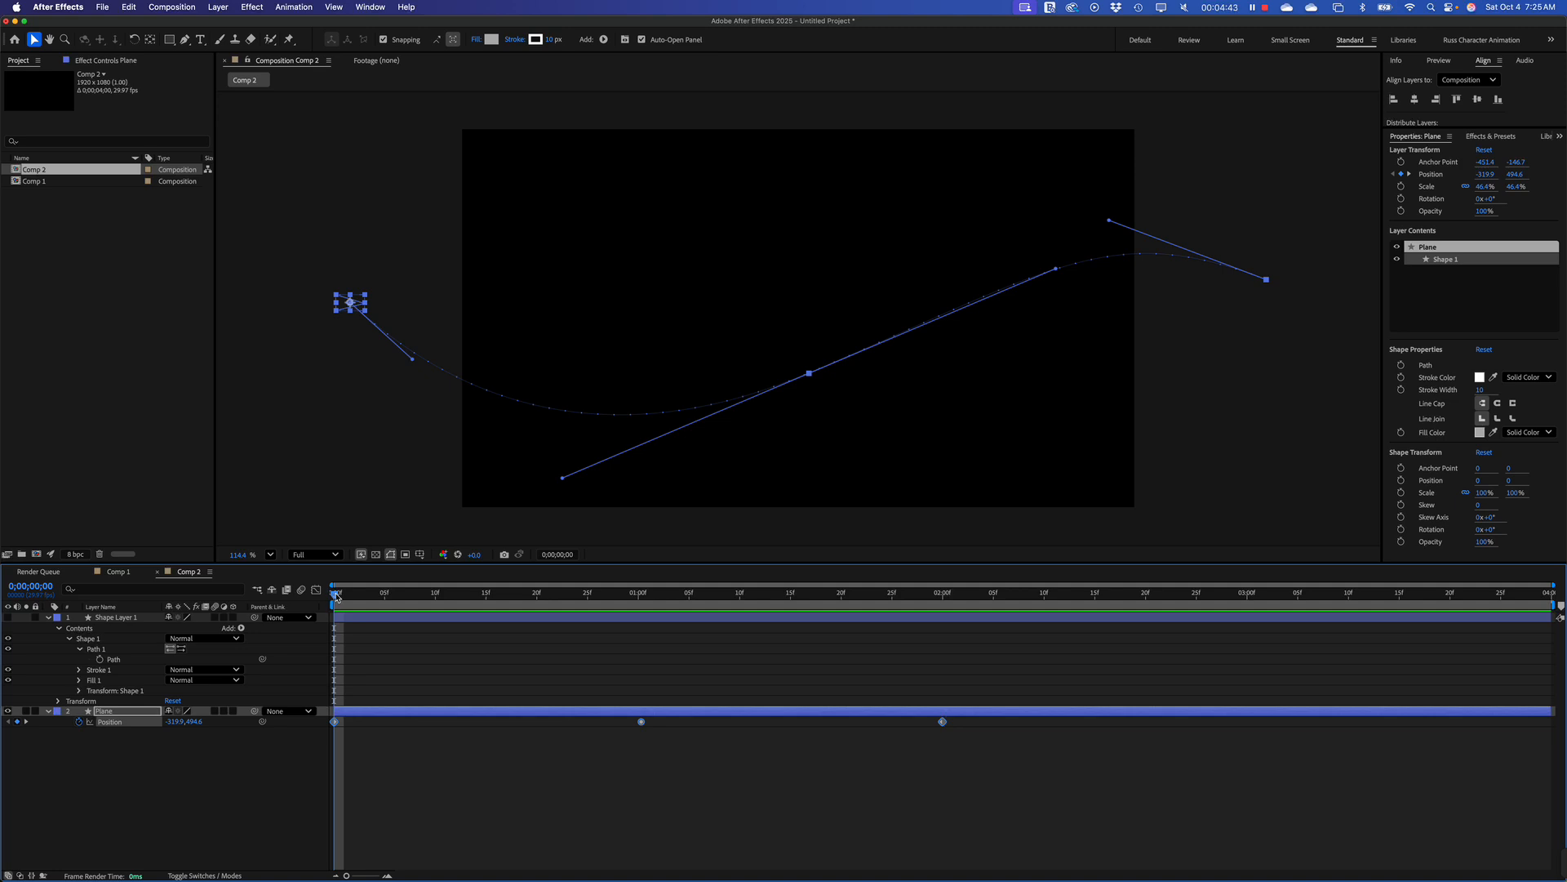
left_click_drag(337, 596, 516, 665)
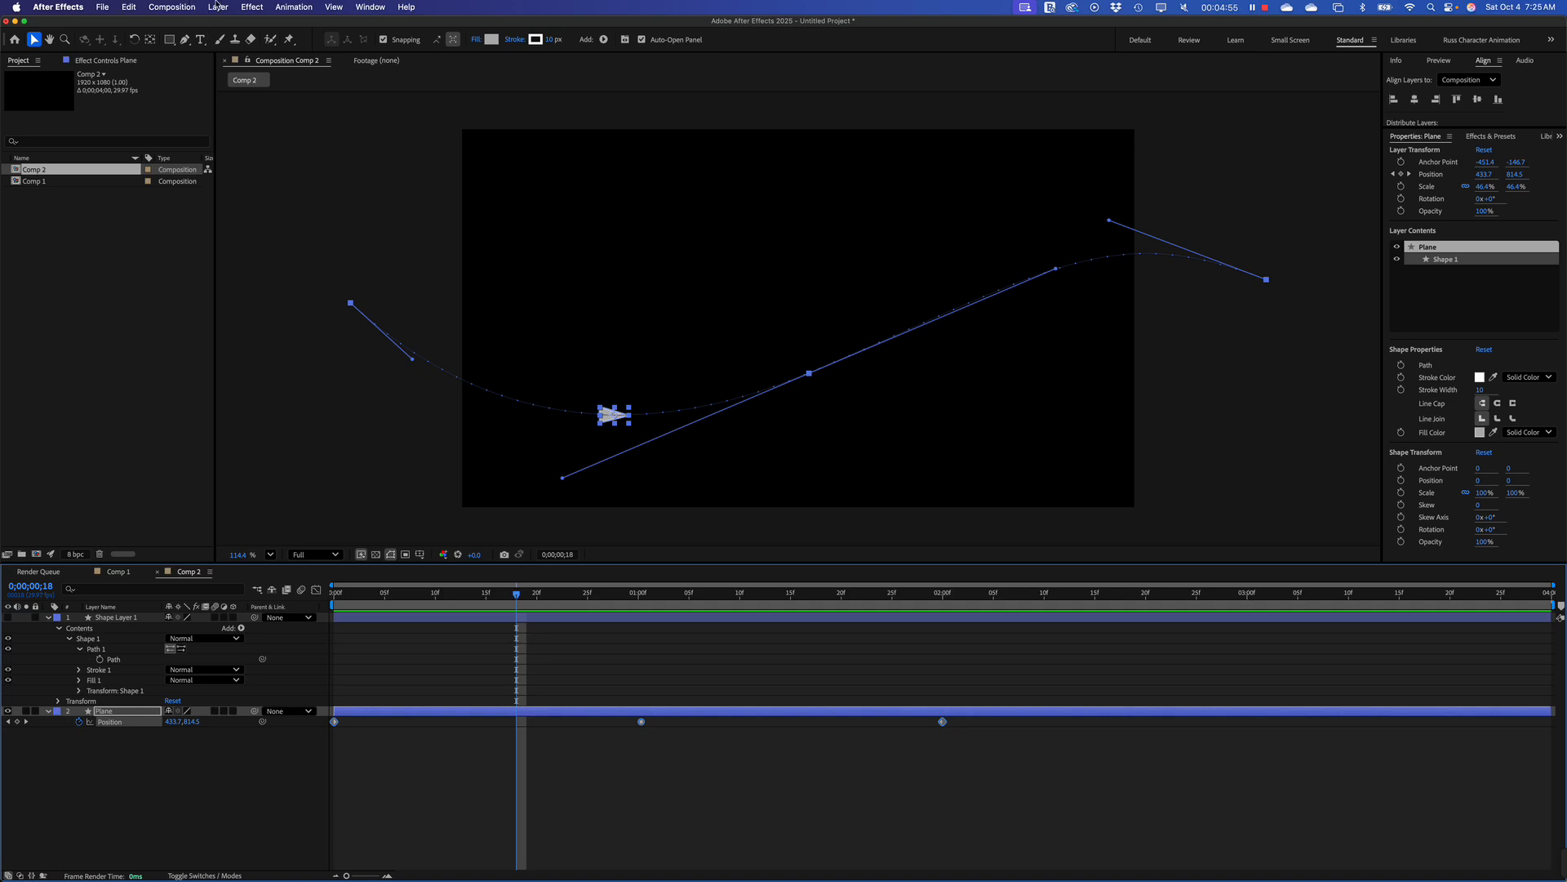
Step: Set the Plane layer's auto-orientation to Orient Along Path
left_click(221, 7)
mouse_move(234, 164)
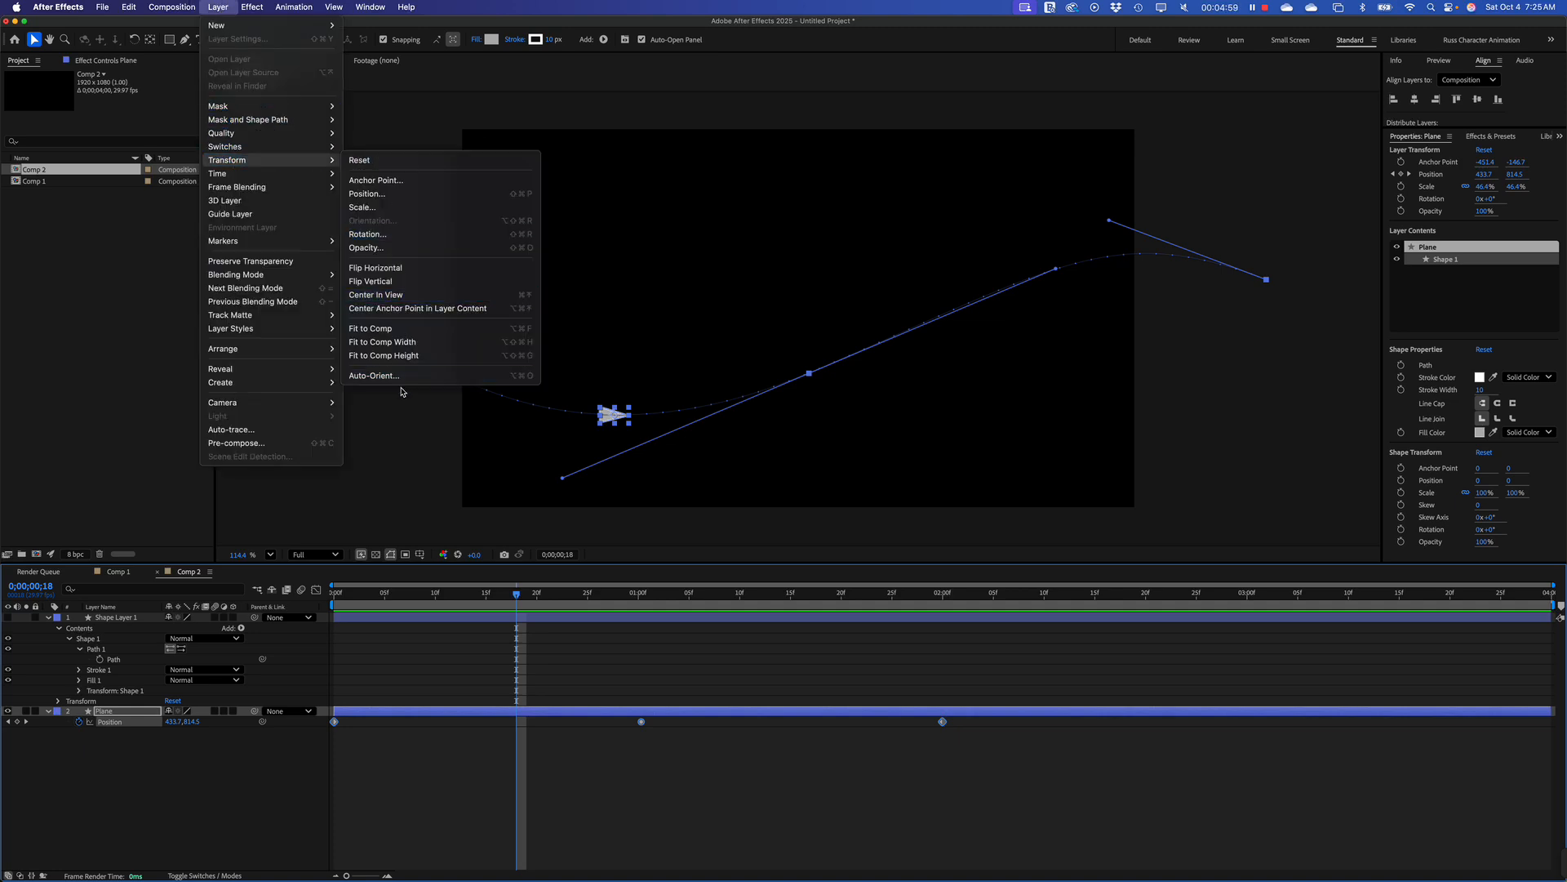
left_click(400, 378)
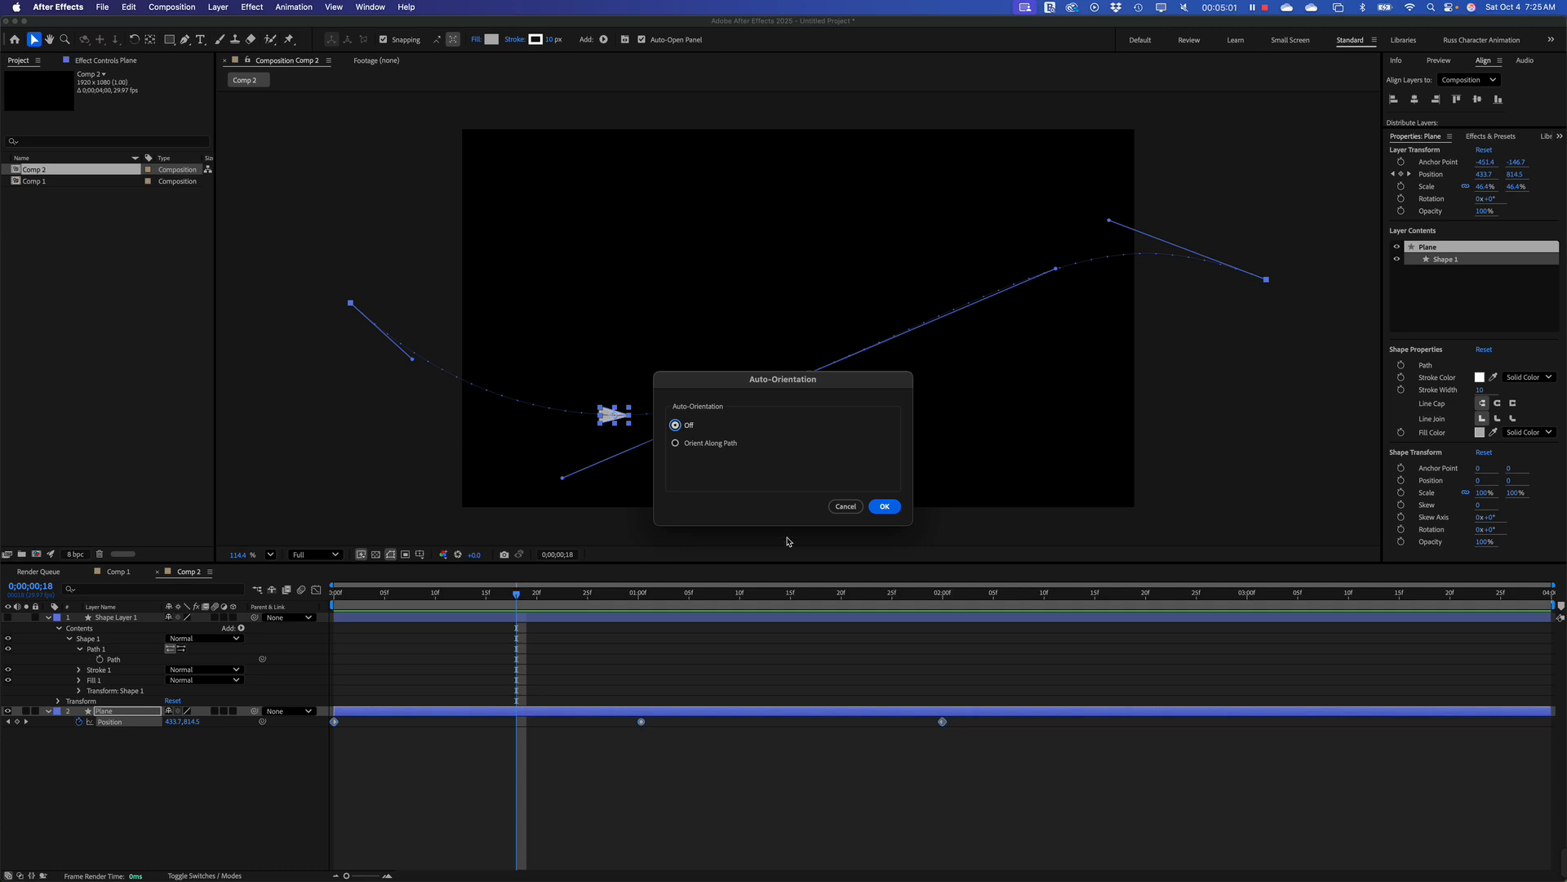
left_click(713, 445)
left_click(884, 507)
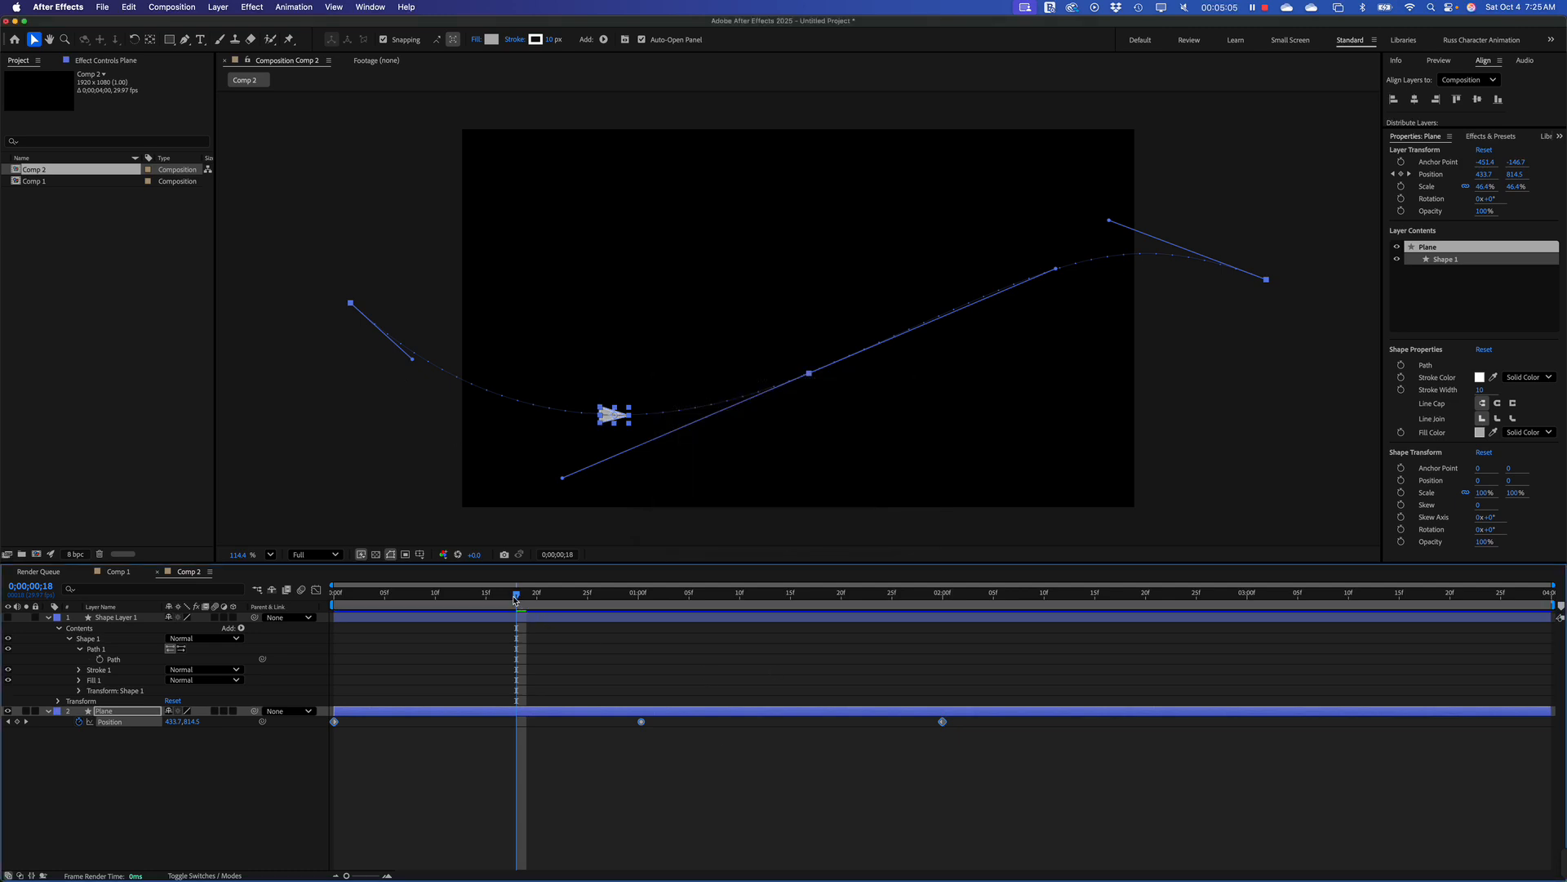
Step: Play and scrub the Plane animation to check its orientation along the curve
left_click_drag(515, 600, 370, 608)
key("space")
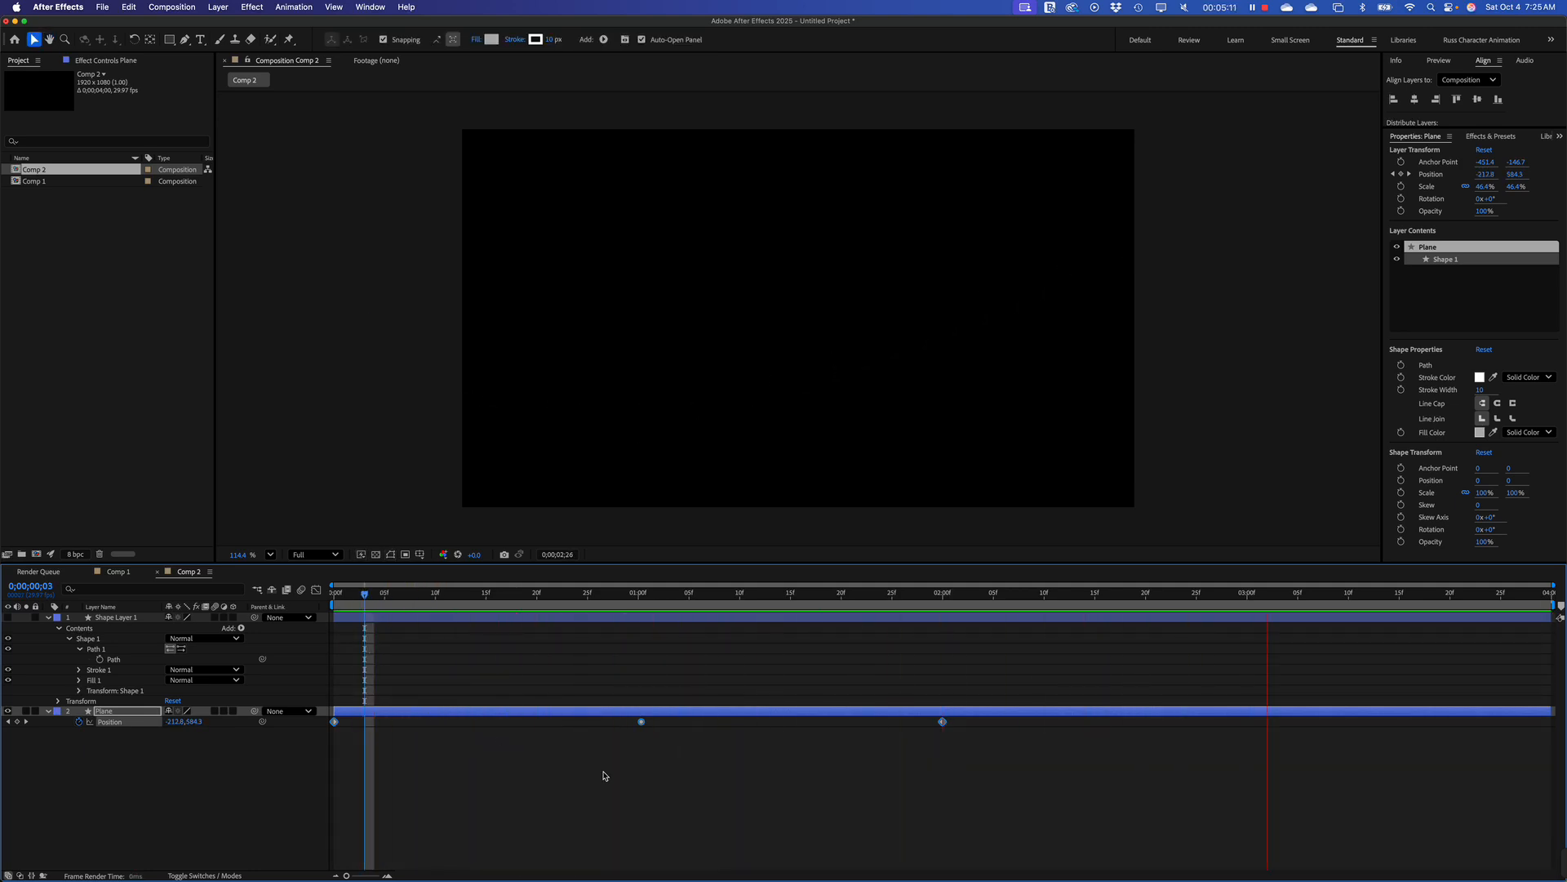
key("space")
left_click_drag(977, 778, 316, 716)
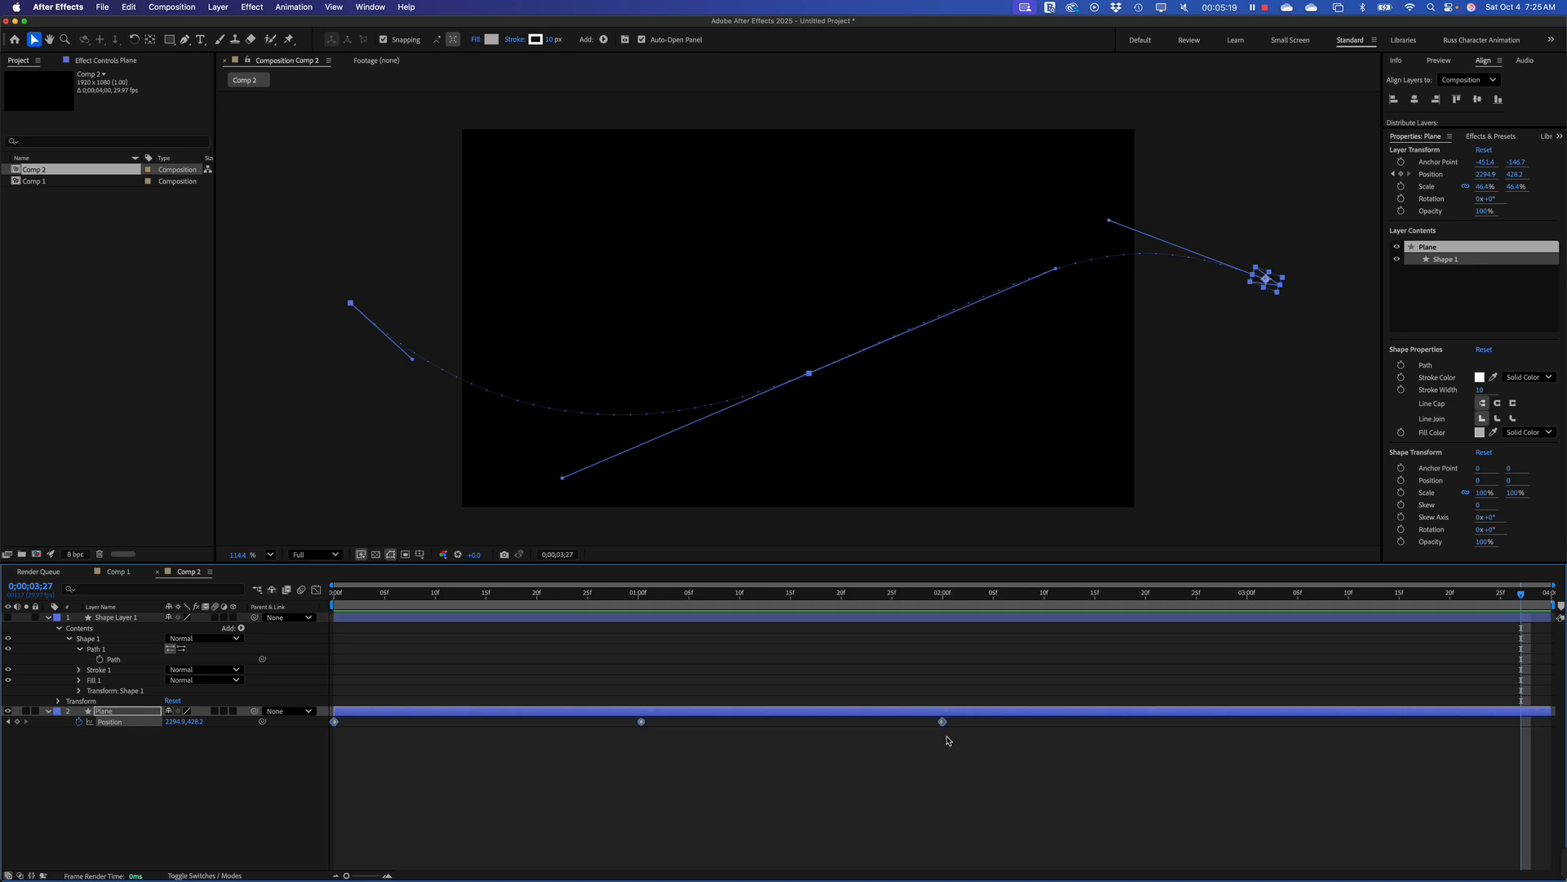
Step: Stretch the Plane's Position keyframes by moving the last one to the composition's end, and play the slower animation
mouse_move(945, 725)
left_click_drag(945, 725, 1553, 743)
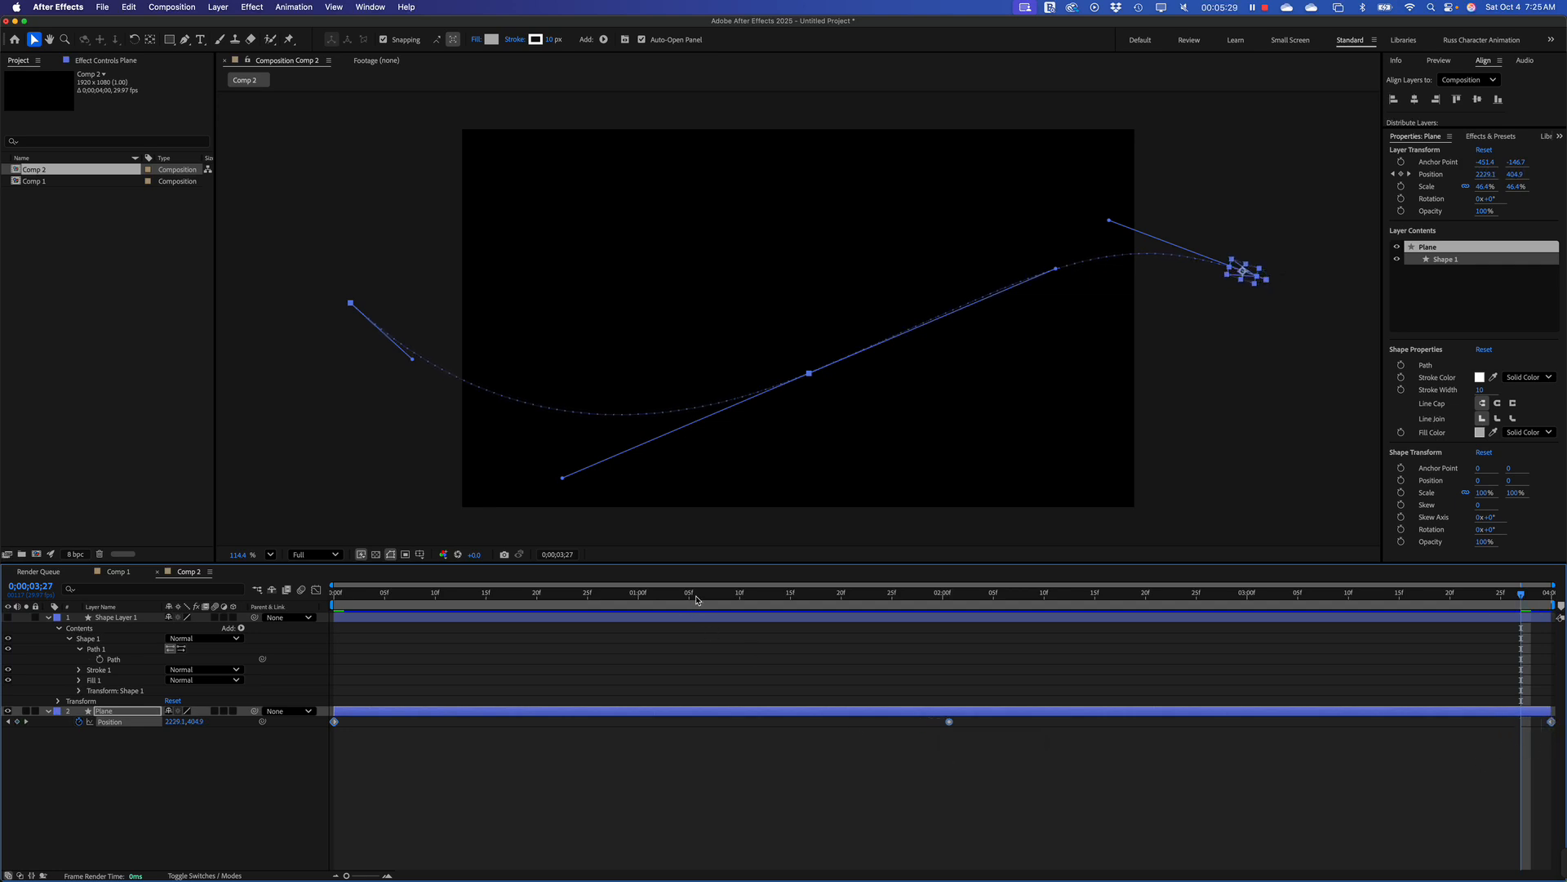
key("space")
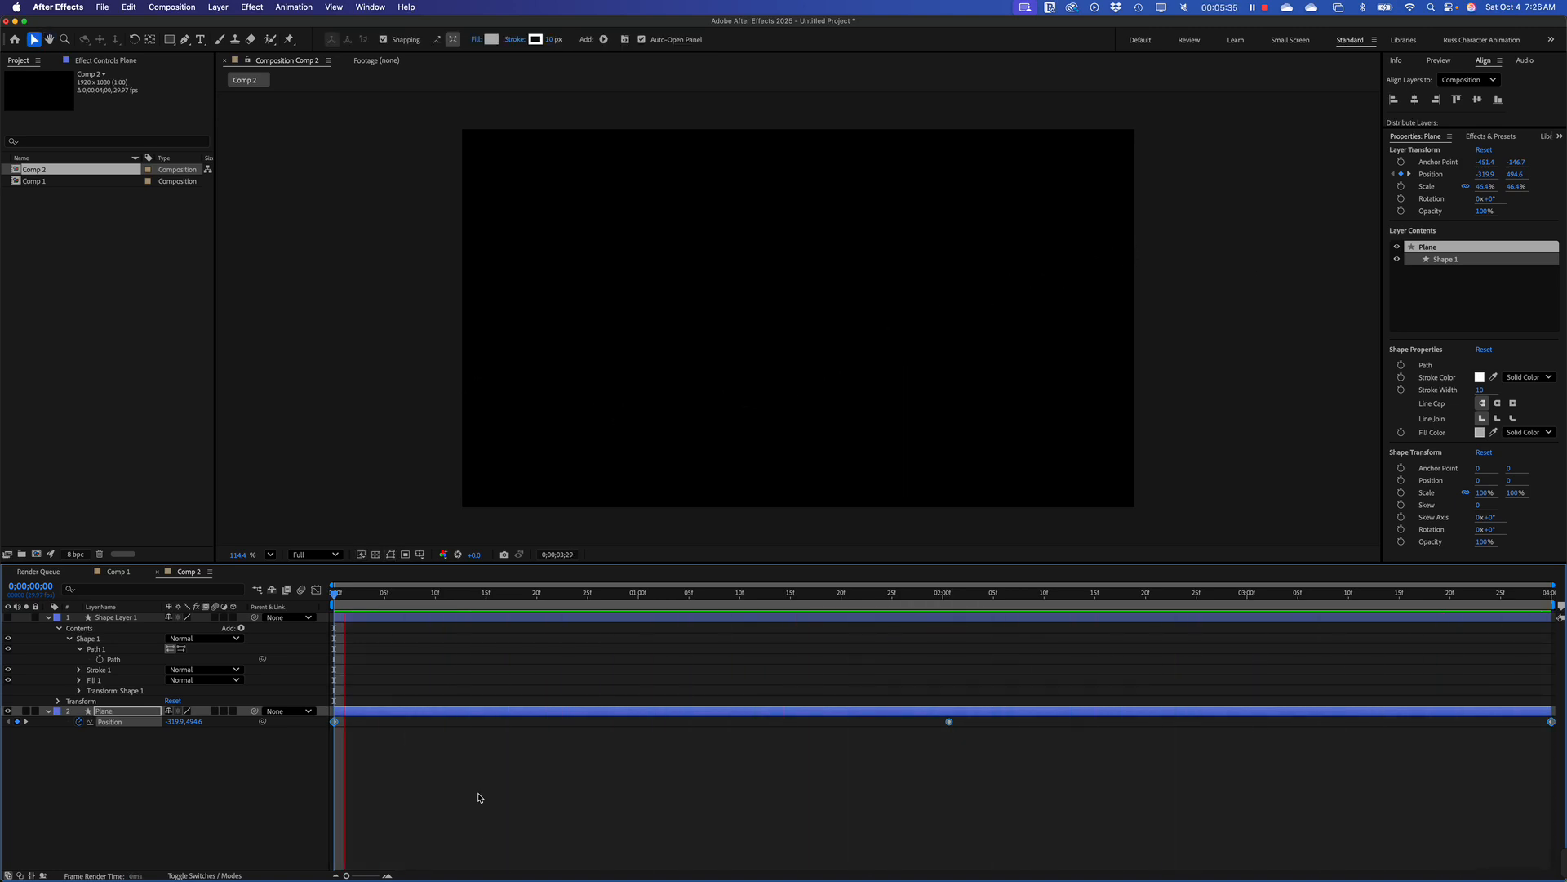
Step: Collapse the hidden curve layer and scrub back and forth through the Plane's movement
left_click(194, 770)
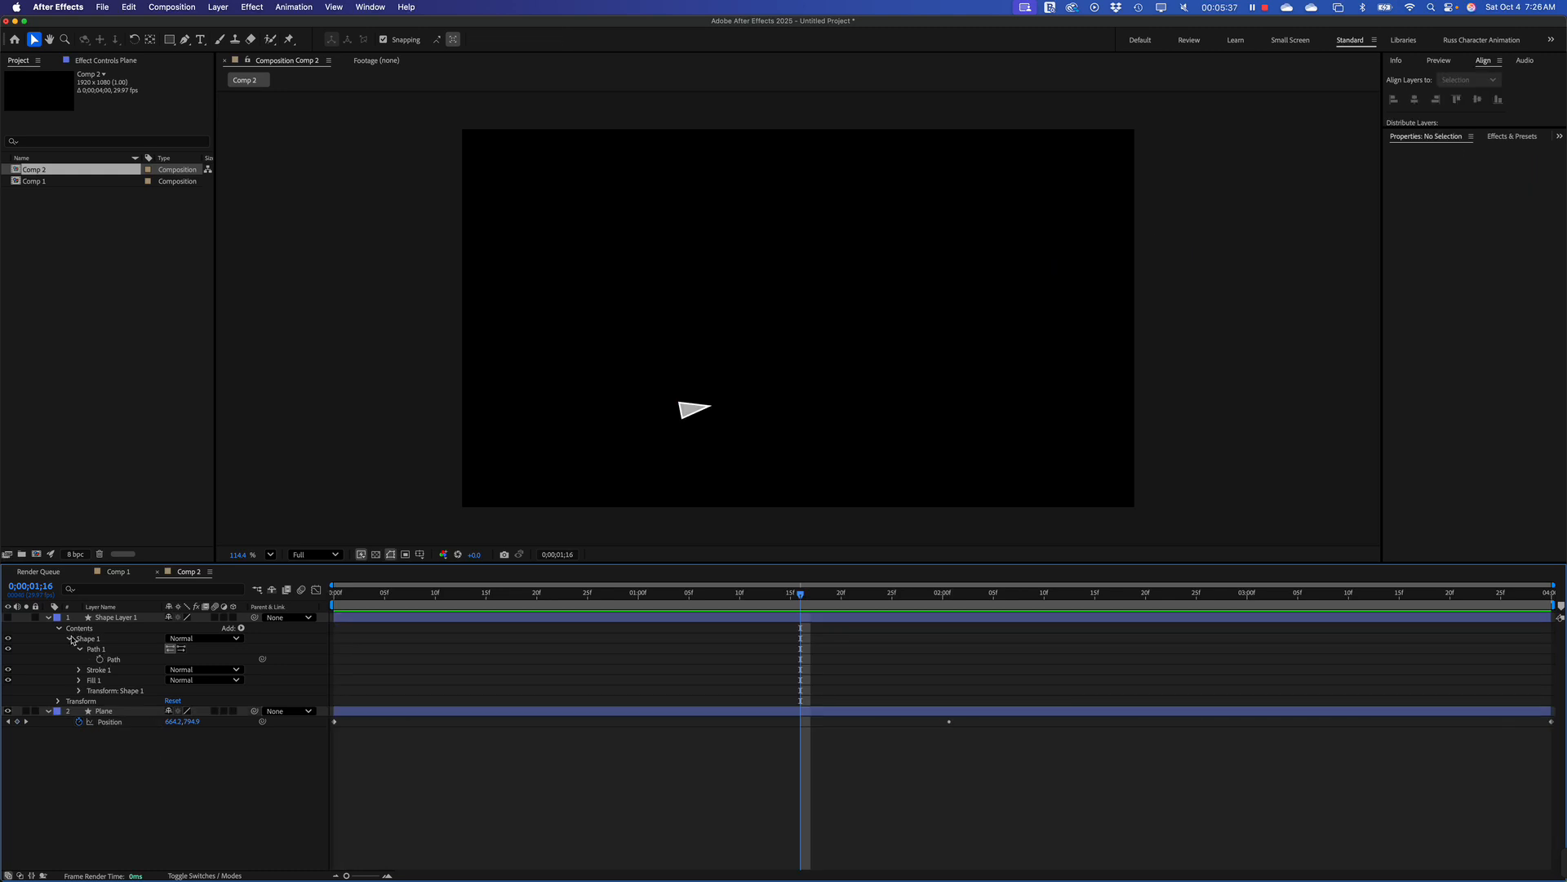
left_click(48, 618)
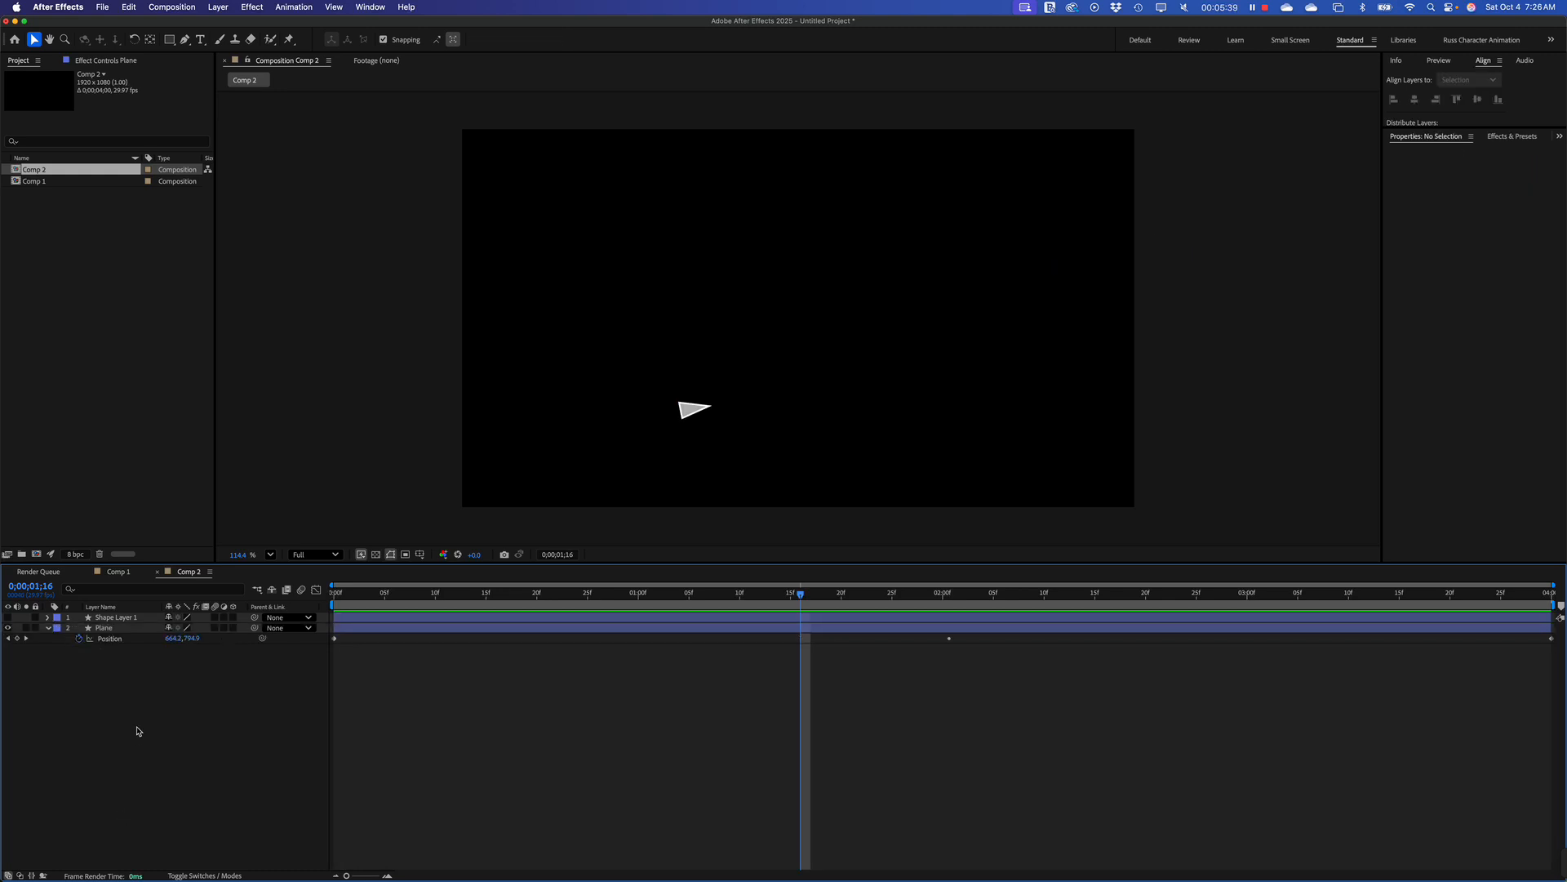
left_click_drag(528, 592, 1237, 594)
left_click_drag(1154, 622, 344, 514)
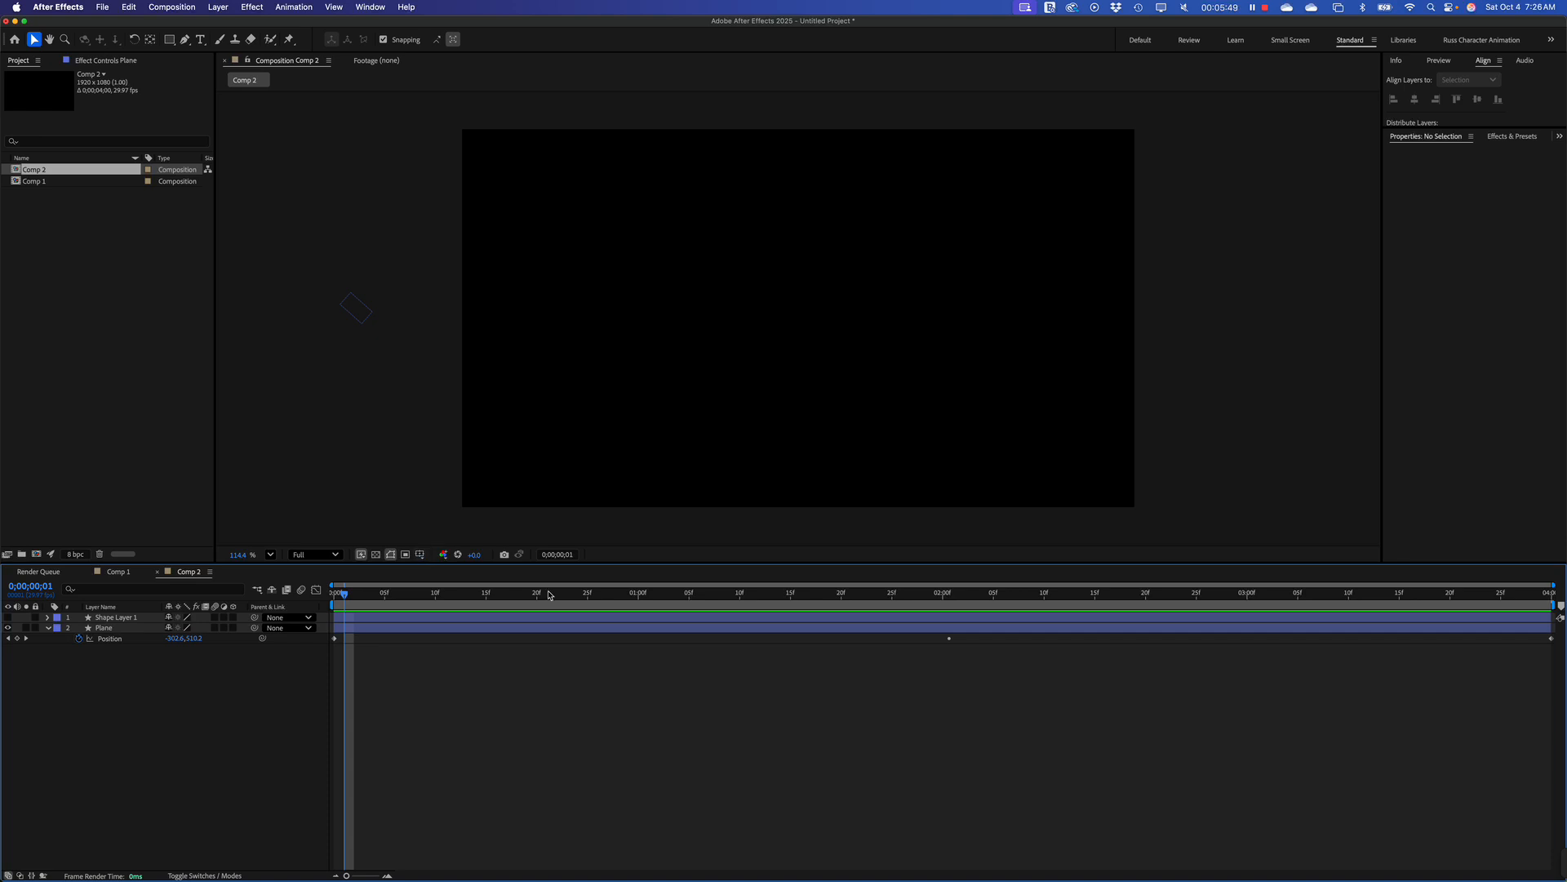